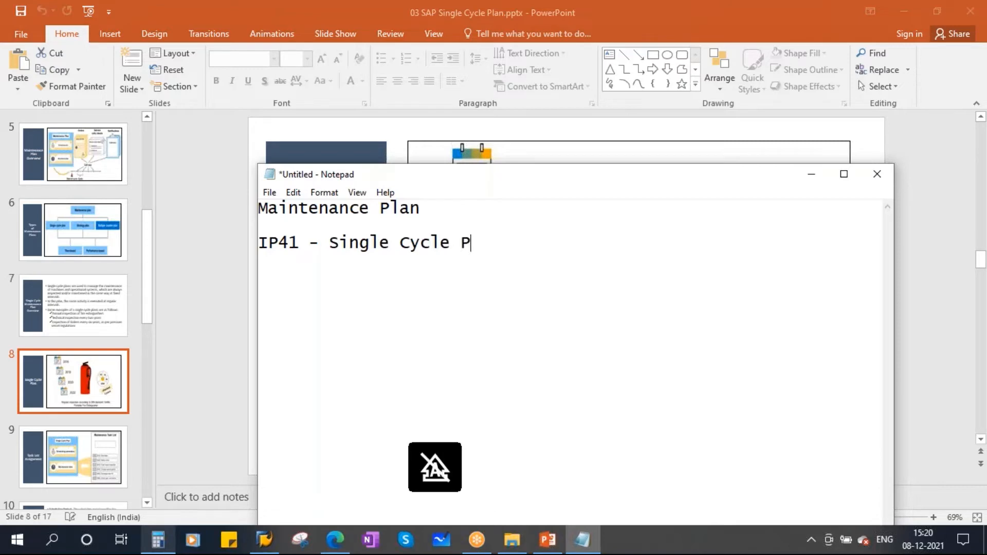
Step: Add the line "IP41 - Multiple Cycle Plan" below the single cycle plan line in the notes
key(Return)
text(IP41 - )
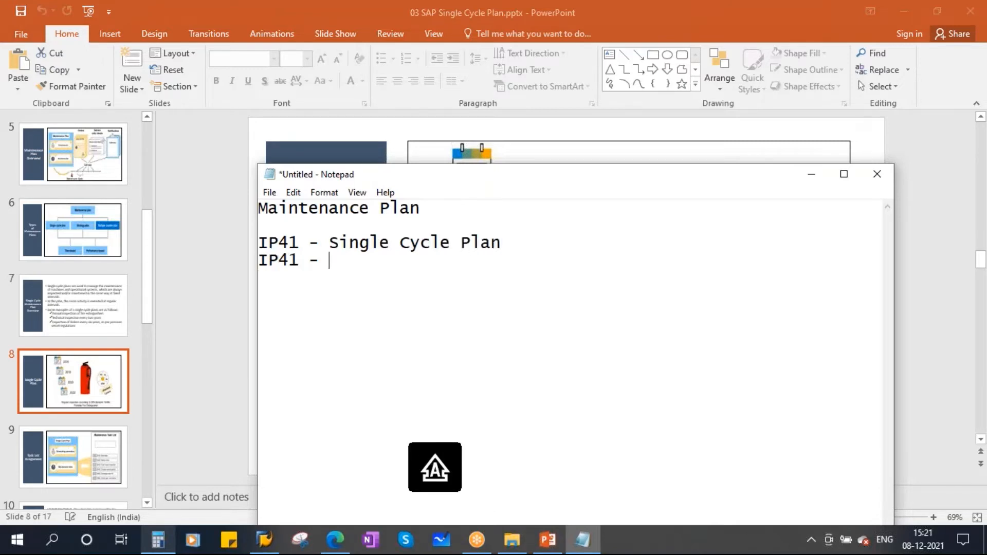
text(mUULT)
key(BackSpace)
key(BackSpace)
key(BackSpace)
key(BackSpace)
key(Caps_Lock)
text(Multiple Cycle Plan)
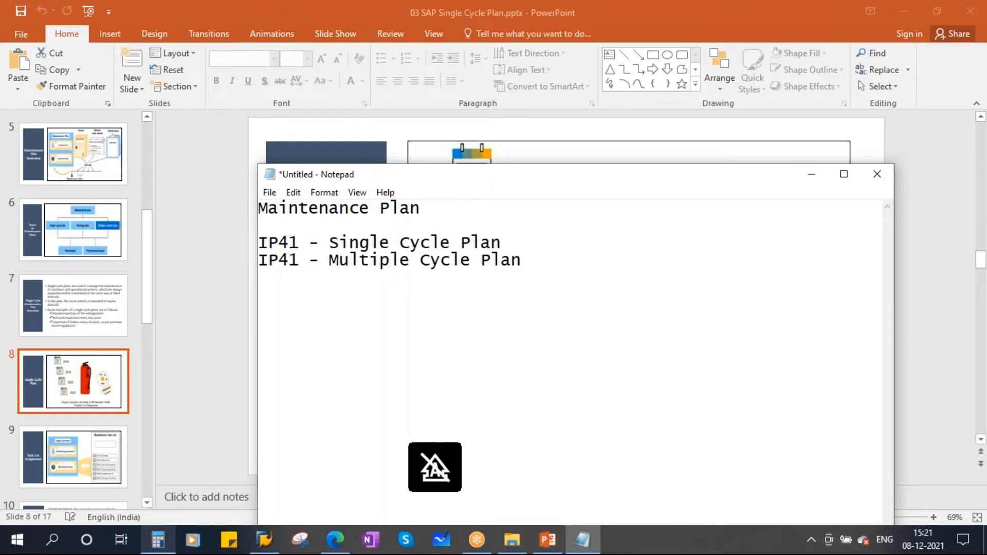
Step: Add the line "IP43 - Multiple Counter Plan" at the end of the transaction notes
key(Return)
text(IP43 )
text(- Multiple C)
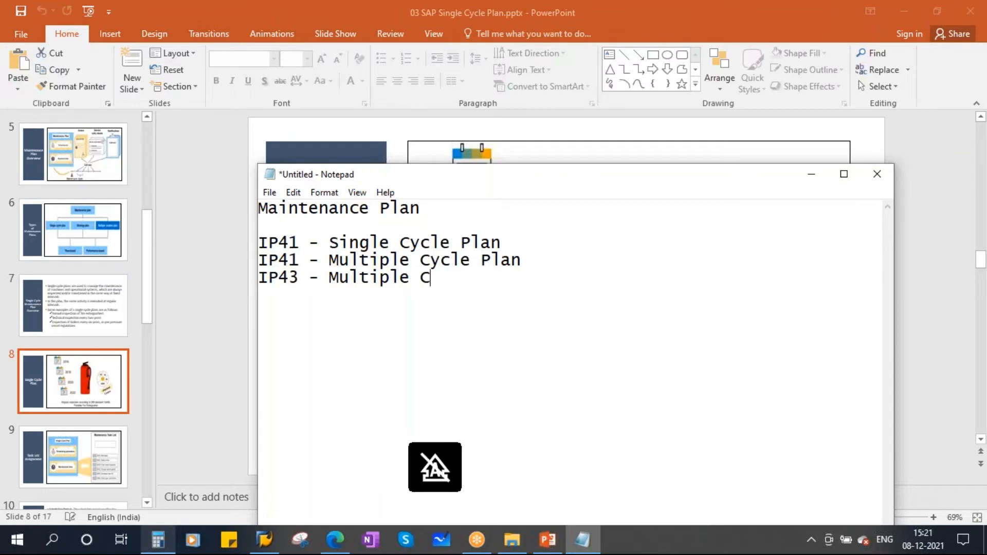
text(ounter Plan)
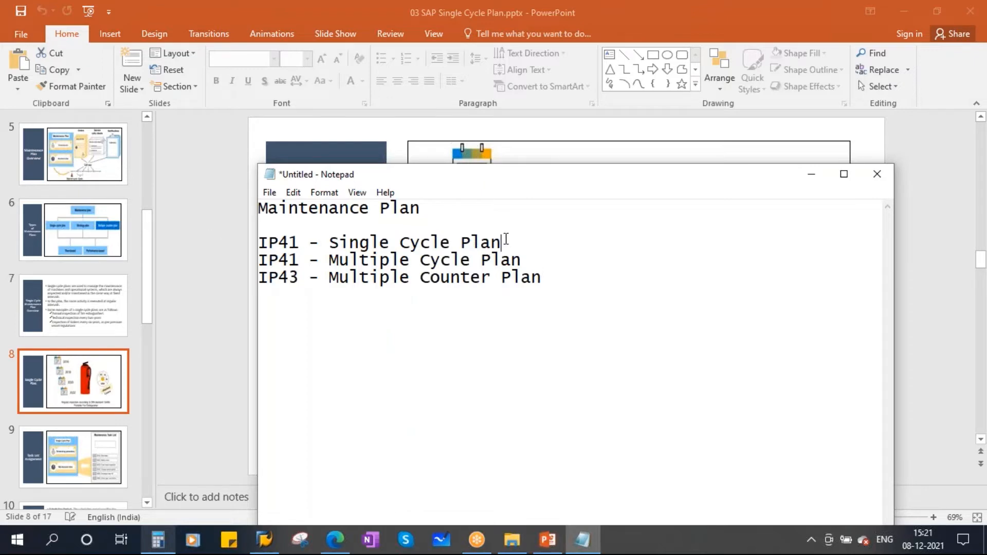
Step: Highlight the "IP41 - Single Cycle Plan" line, then minimize the notes and the presentation to reach SAP Logon
drag(502, 242, 224, 242)
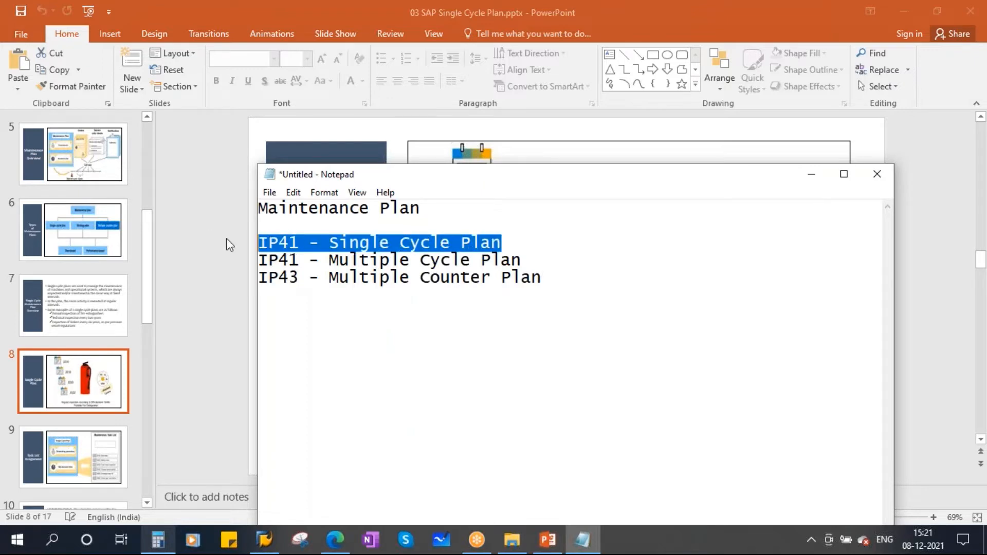
click(811, 174)
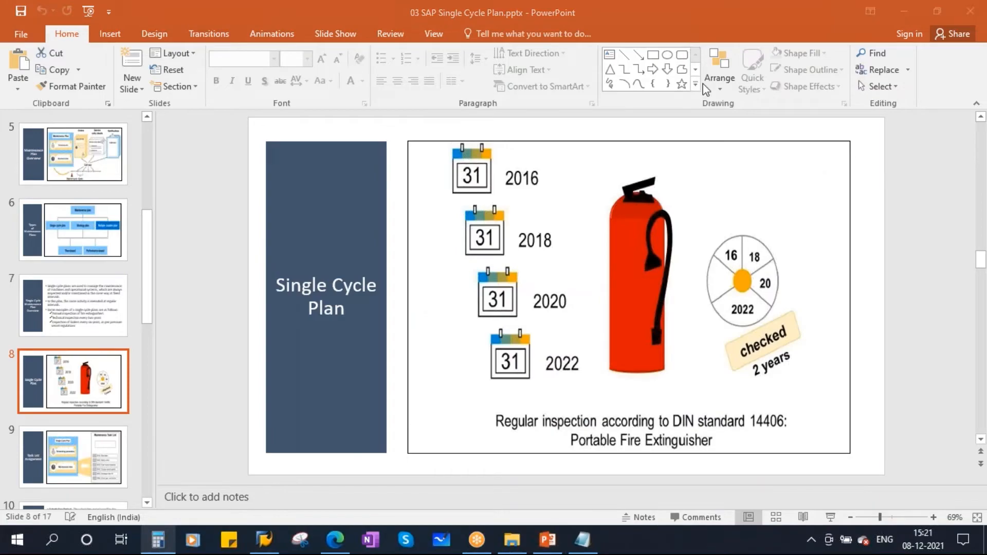
click(893, 13)
click(894, 14)
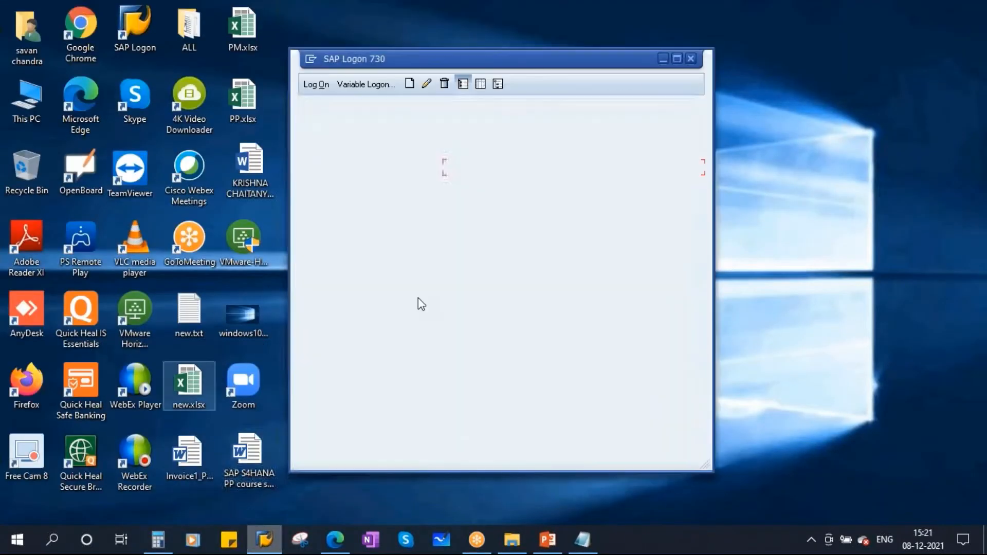
Step: Log on to the S4NEW system with the saved user name and the account password
double_click(500, 174)
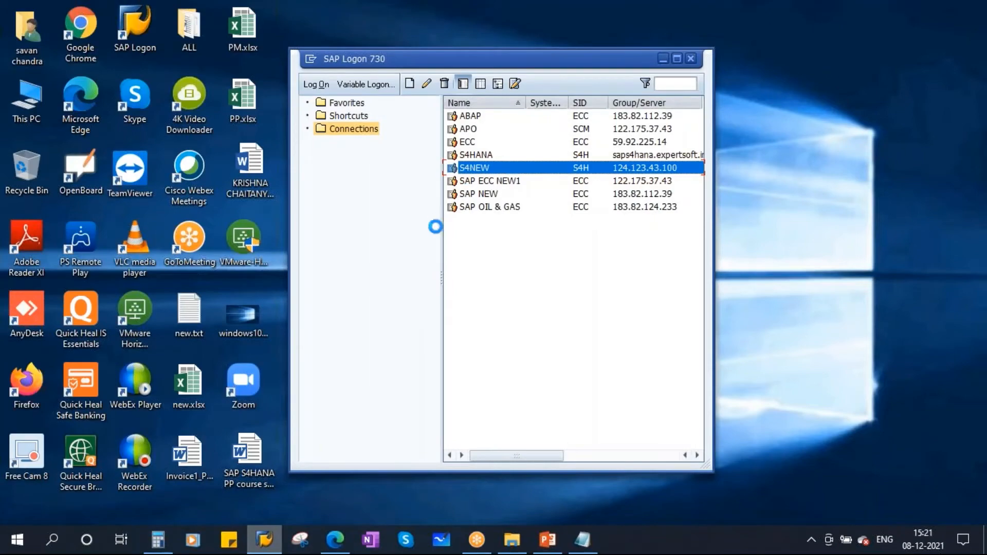
text(s)
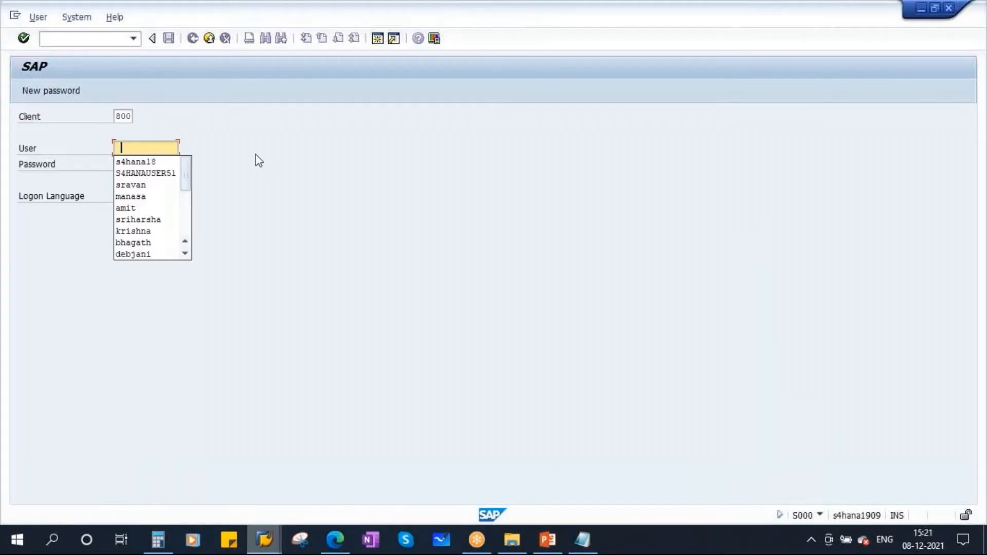
click(132, 163)
key(Tab)
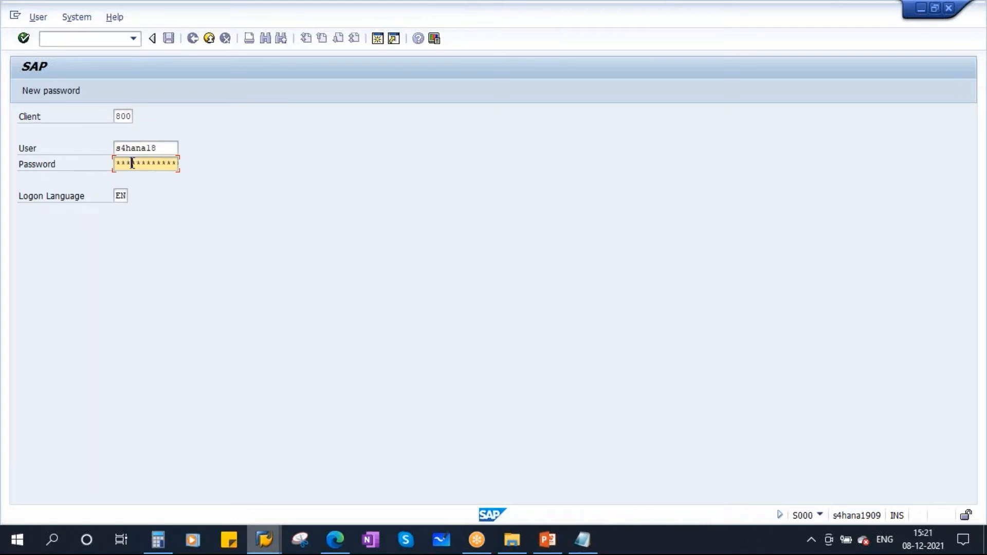
key(Return)
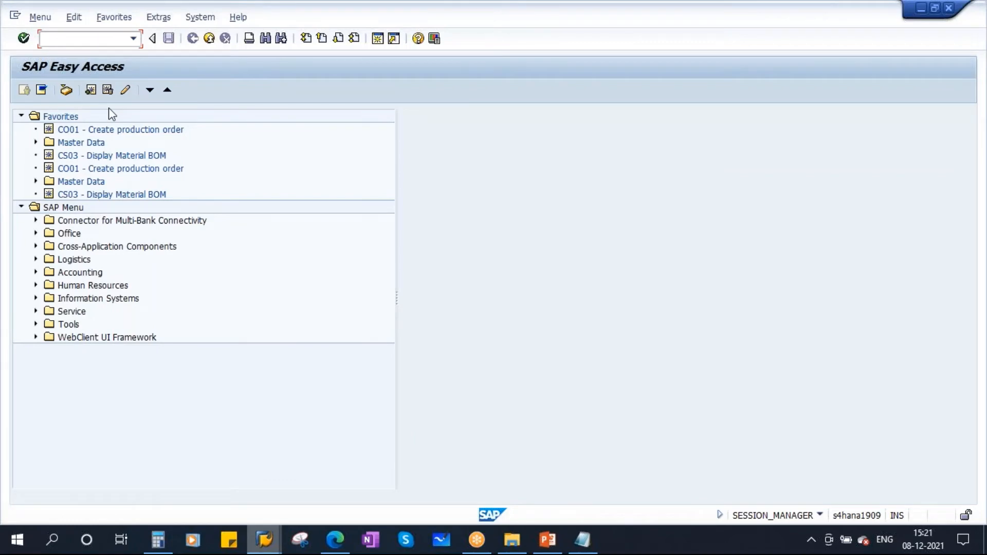
Step: Run transaction IH08 to list the equipment created by the logged-on user and select equipment 10000297
text(ih08)
key(Return)
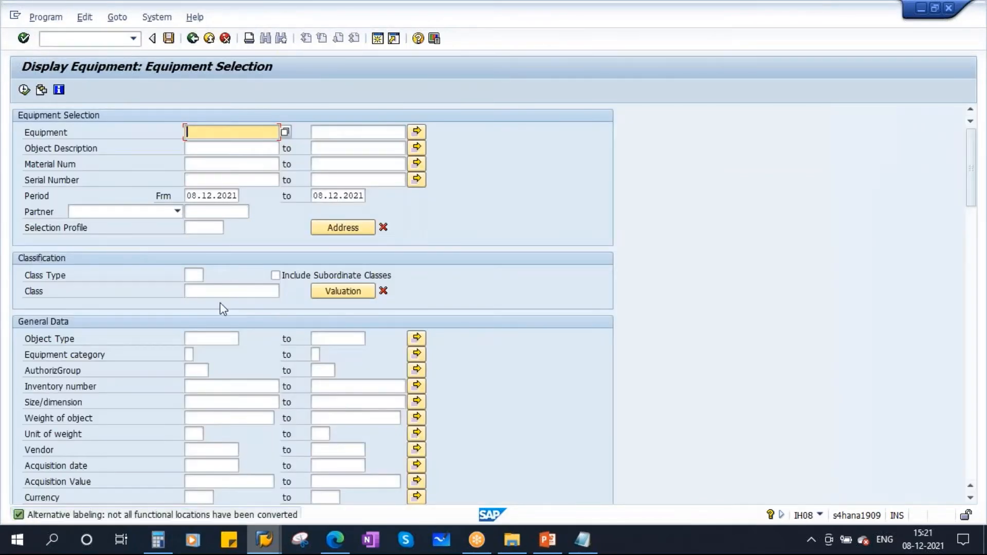
scroll(984, 501, down, 1)
scroll(969, 489, down, 15)
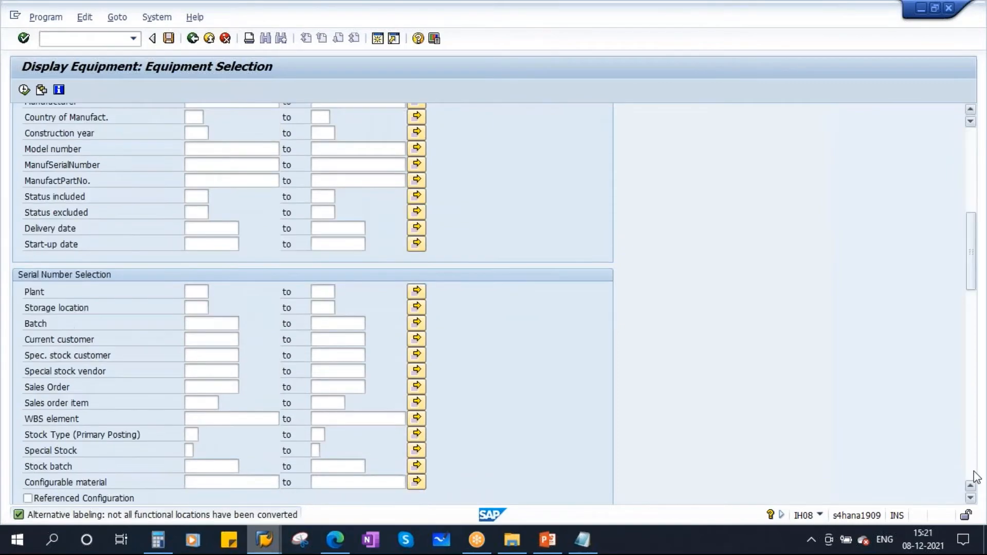
scroll(220, 391, down, 5)
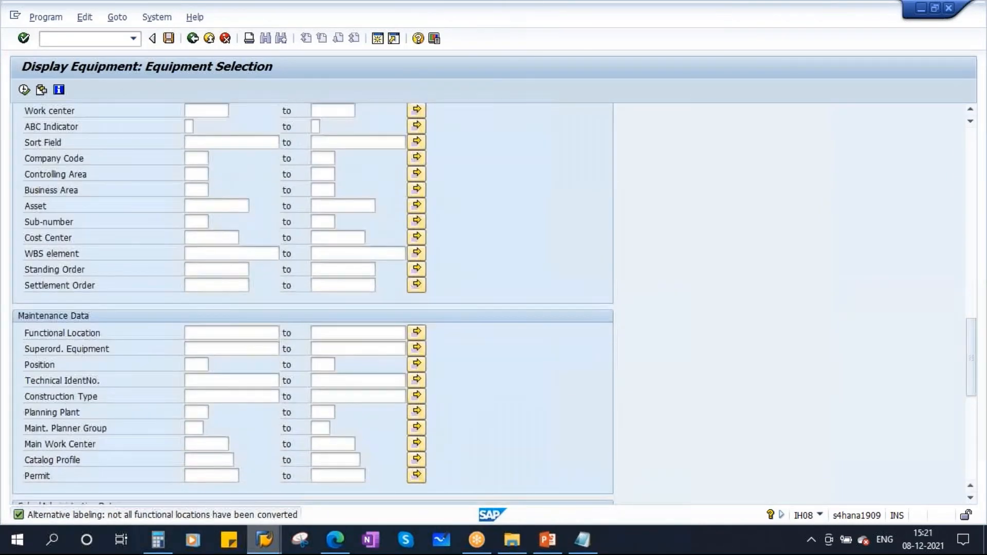
scroll(215, 413, down, 3)
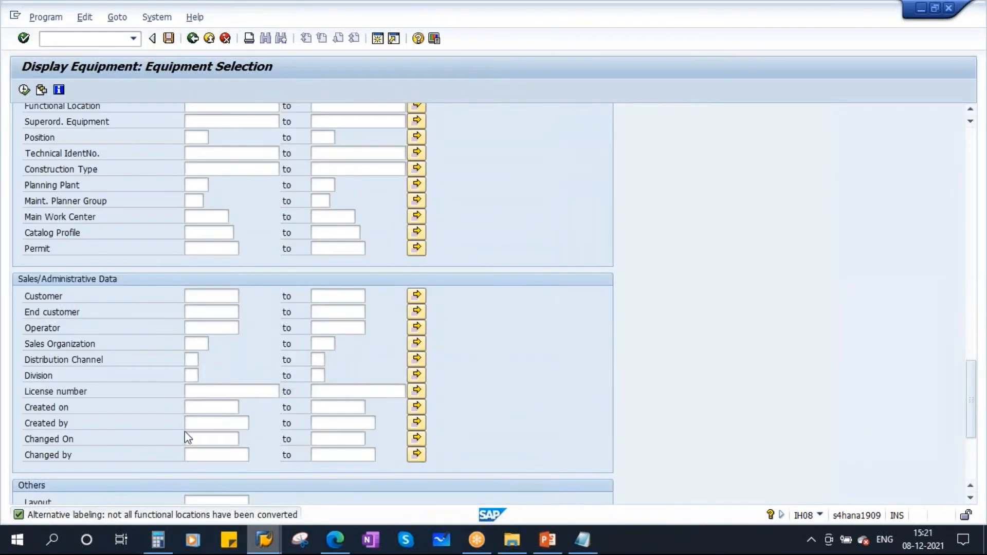
click(228, 424)
click(210, 436)
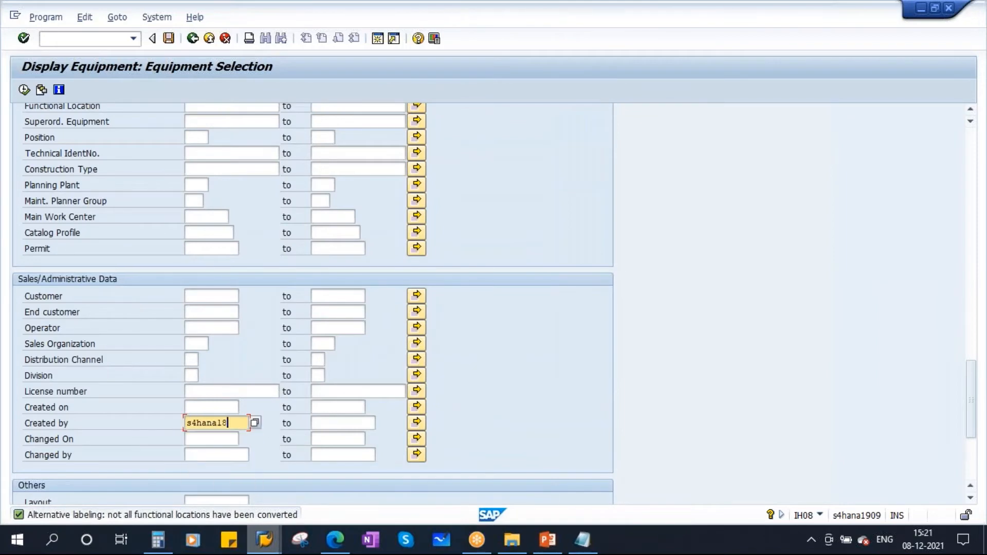
click(24, 89)
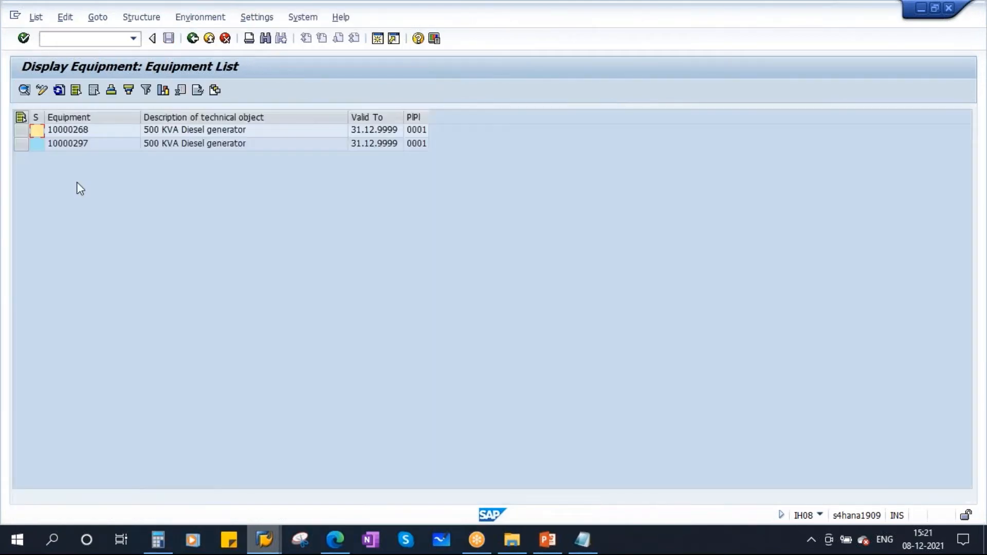
click(78, 145)
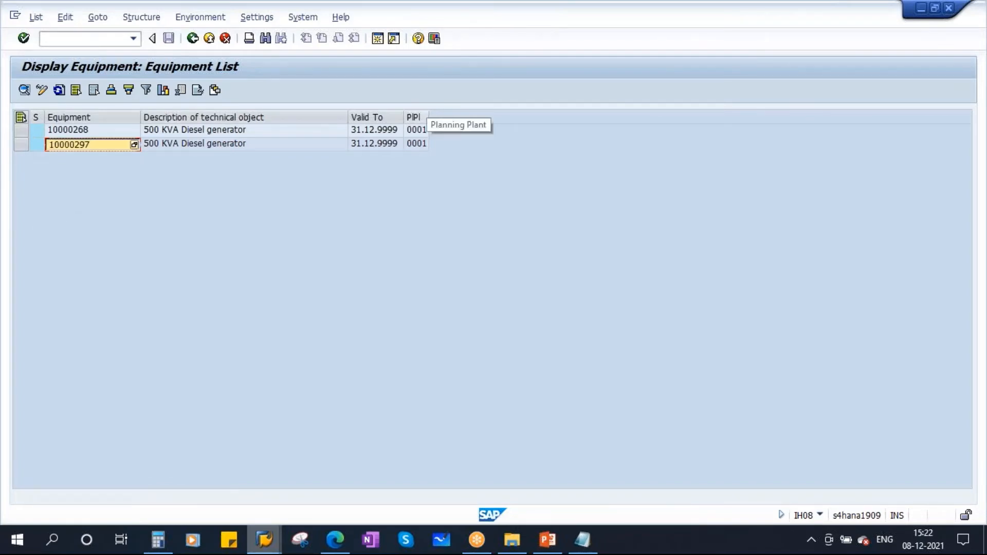
Step: Start transaction IP41 in a new session and choose PM Maintenance Order as the maintenance plan category
click(377, 42)
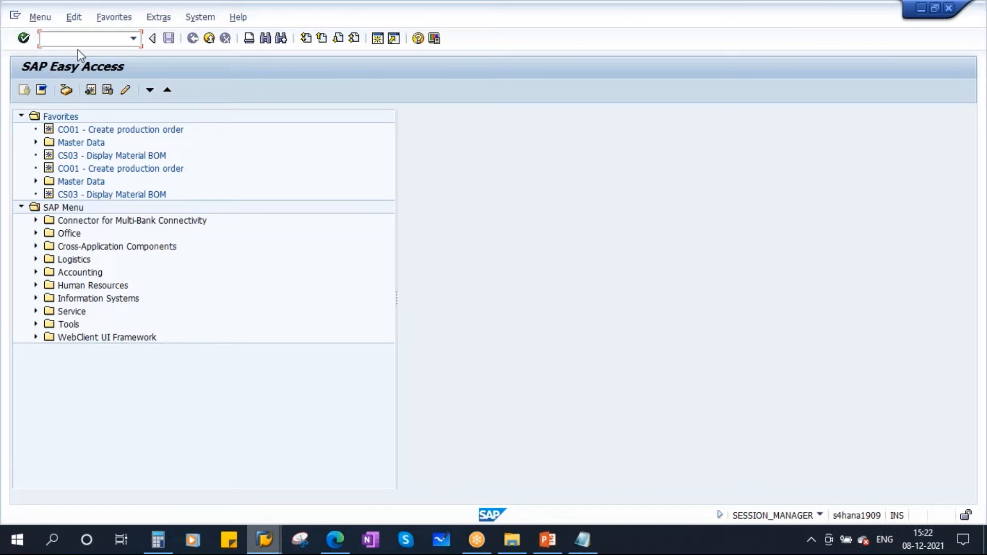
key(Caps_Lock)
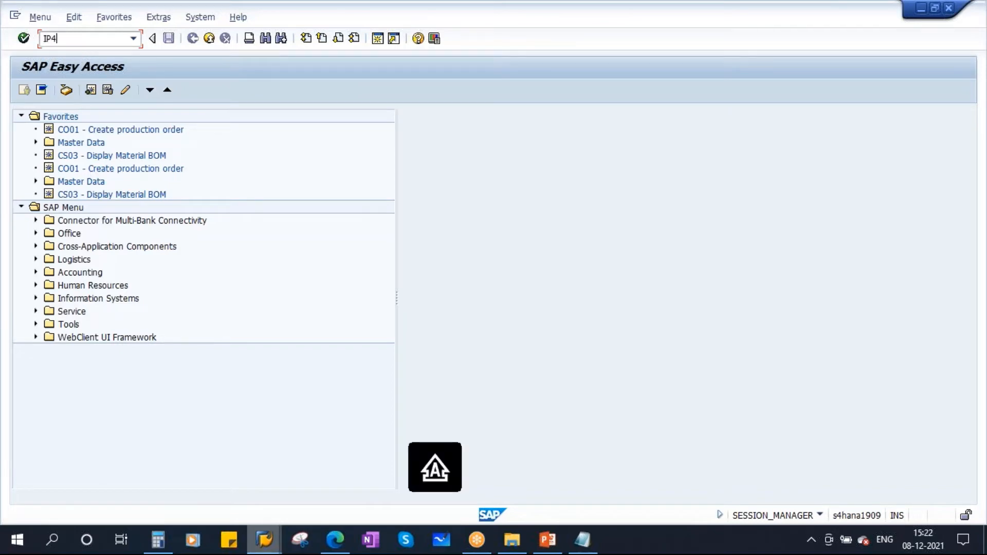
key(Return)
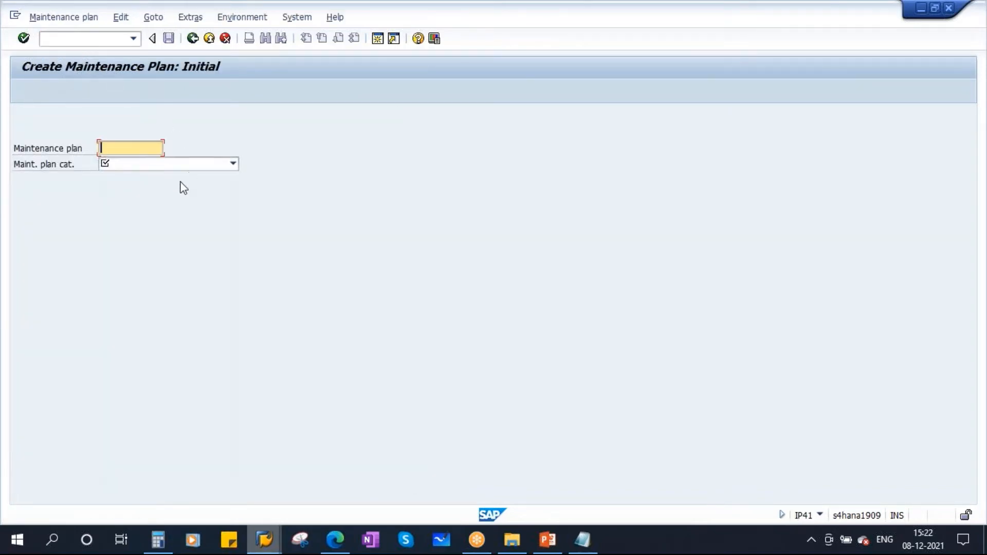
click(233, 164)
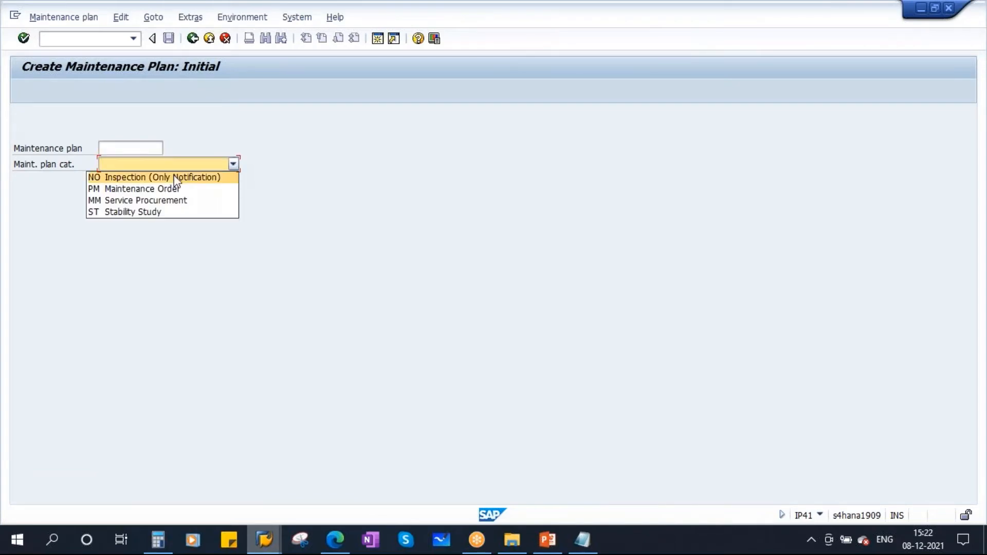
click(150, 187)
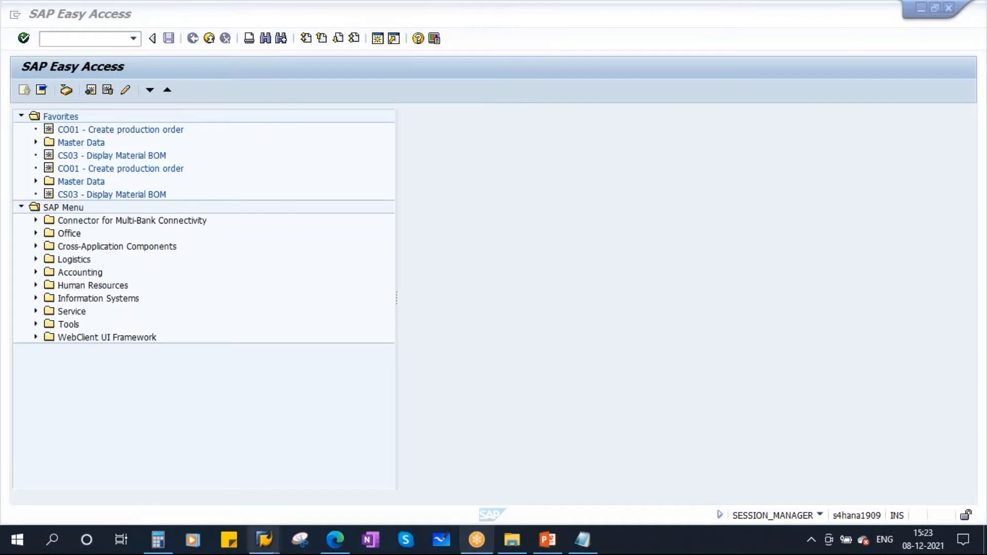
Step: Return to the SAP Easy Access session, restart transaction IP41 and set the maintenance plan category to PM Maintenance Order
mouse_move(264, 539)
click(346, 440)
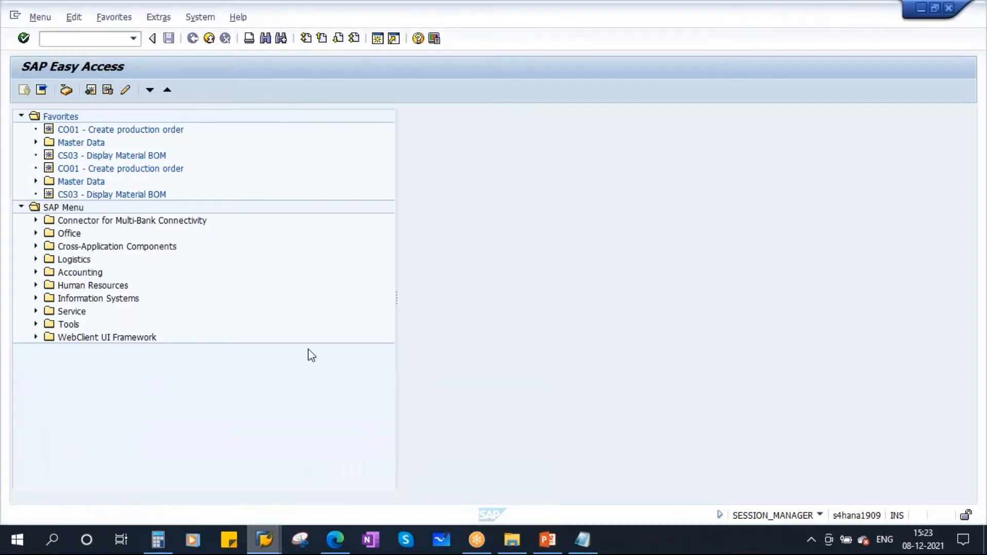
click(50, 41)
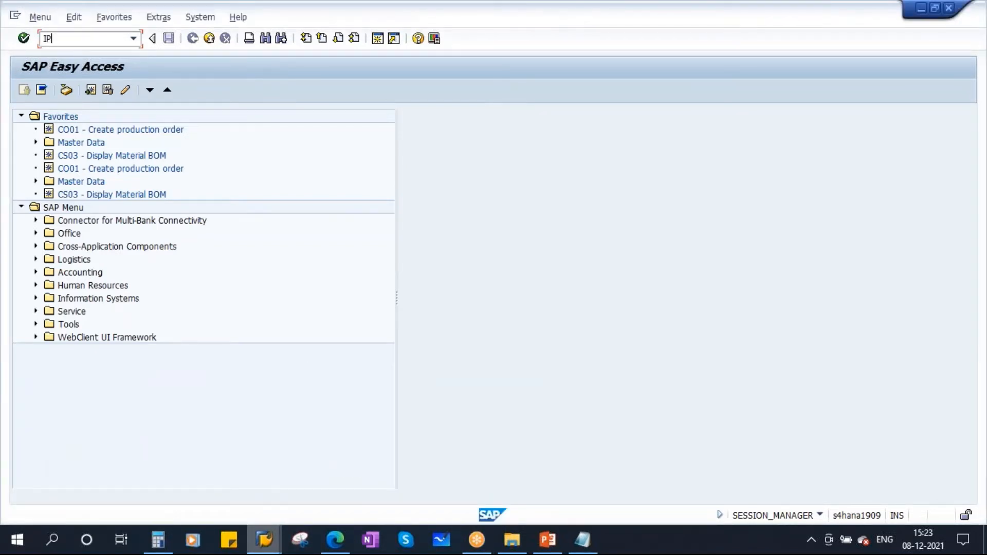
key(Return)
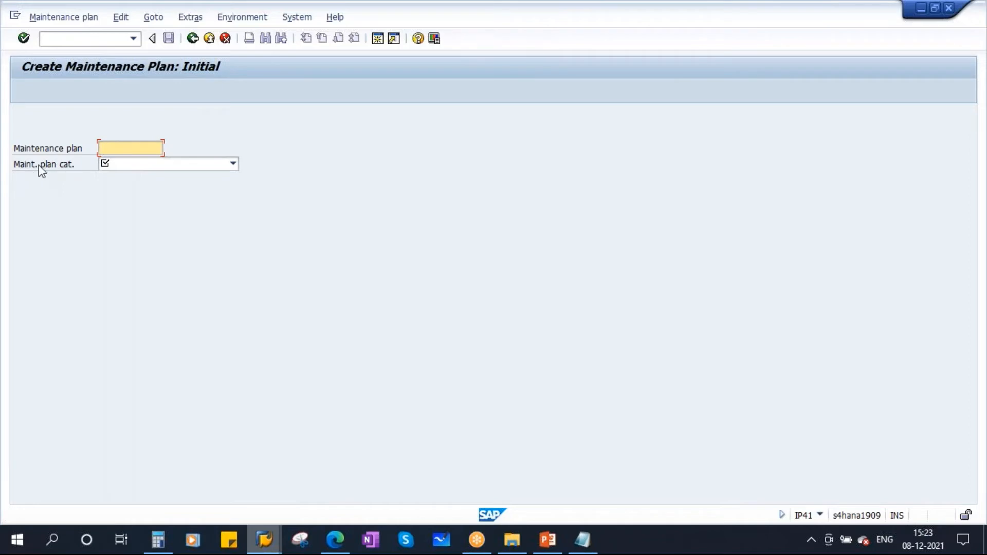
click(233, 164)
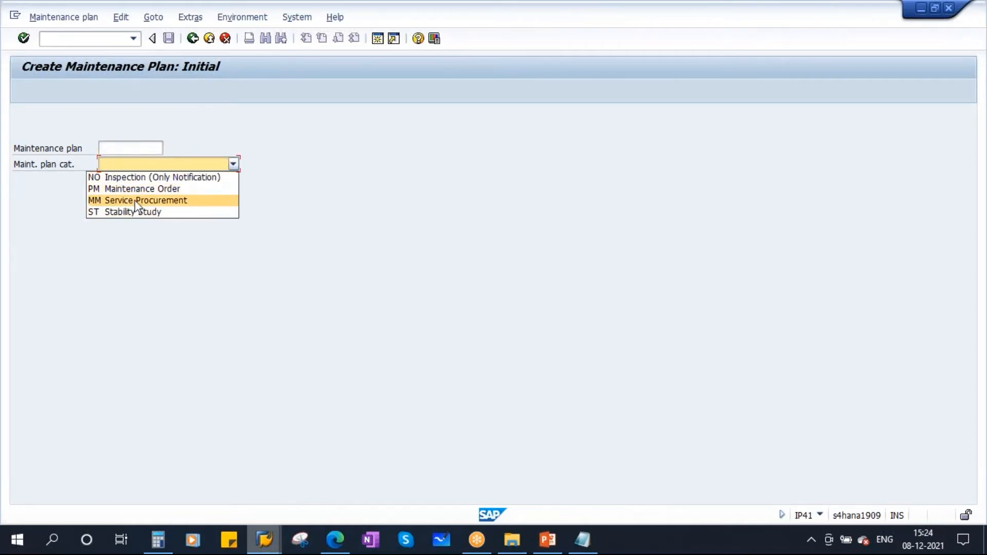
click(143, 188)
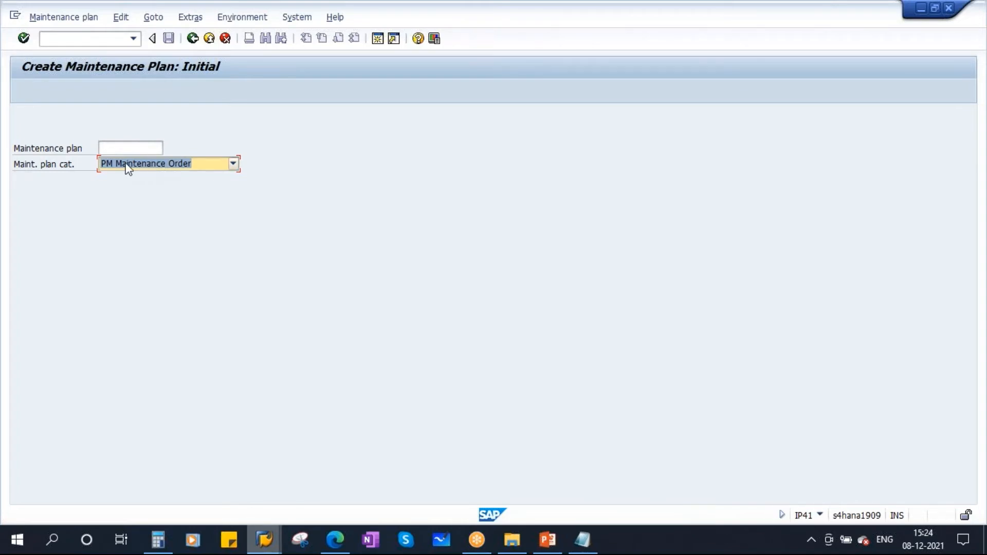
key(Delete)
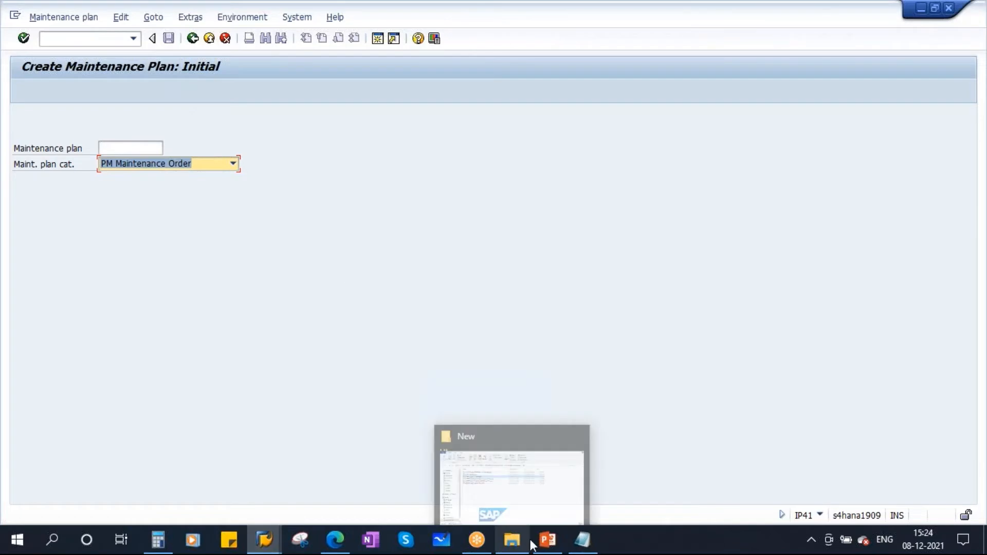
Step: Switch to the PowerPoint presentation, review the Maintenance Plan Overview slide and return to the SAP session
click(547, 540)
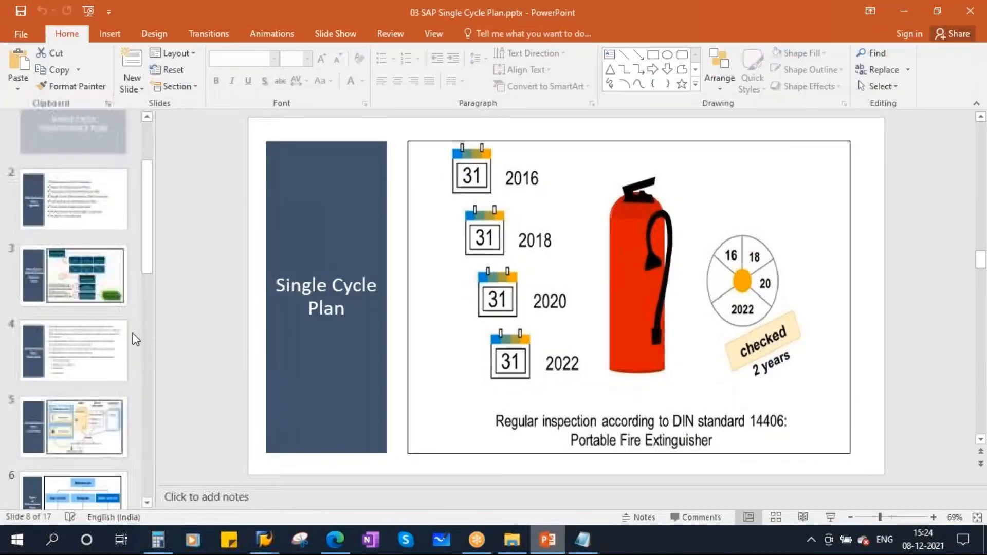
scroll(86, 380, down, 2)
click(86, 394)
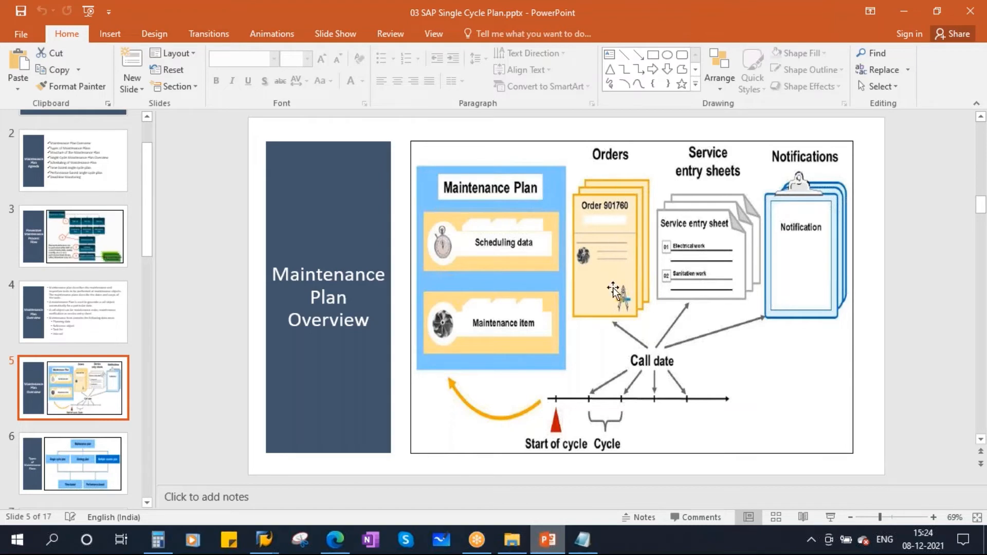
click(903, 12)
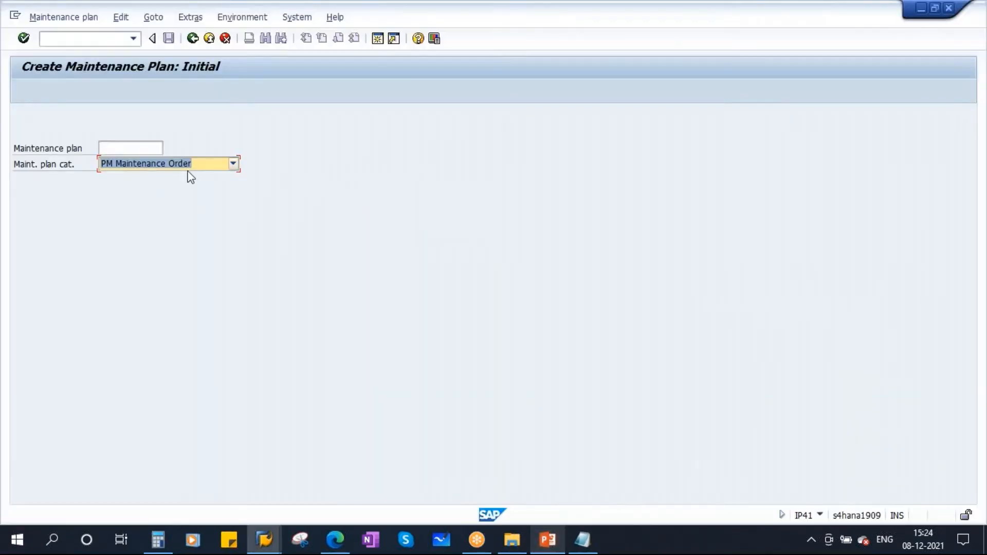
Step: Open the single cycle plan's data screen and enter "Monthly cleaning of DG" as the maintenance plan text
click(23, 39)
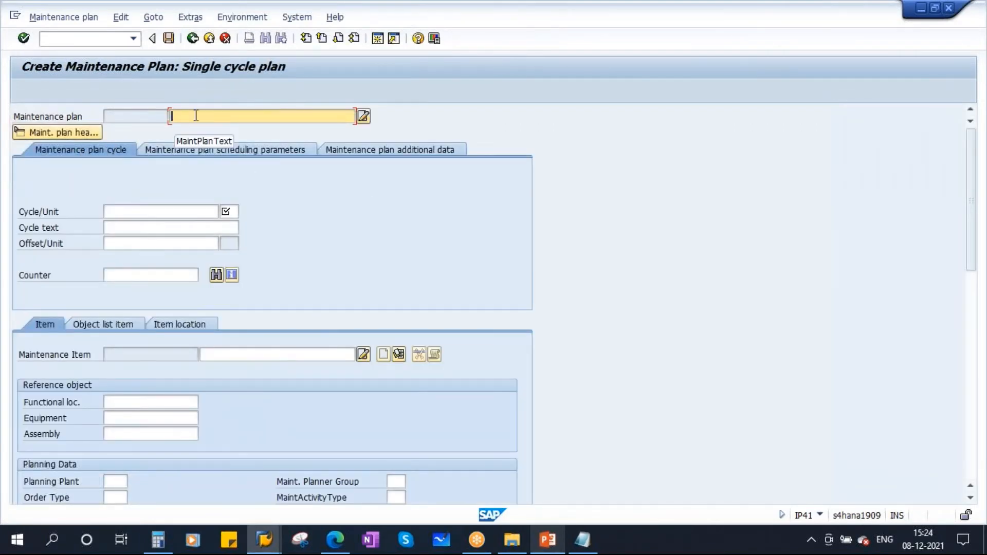
text(d)
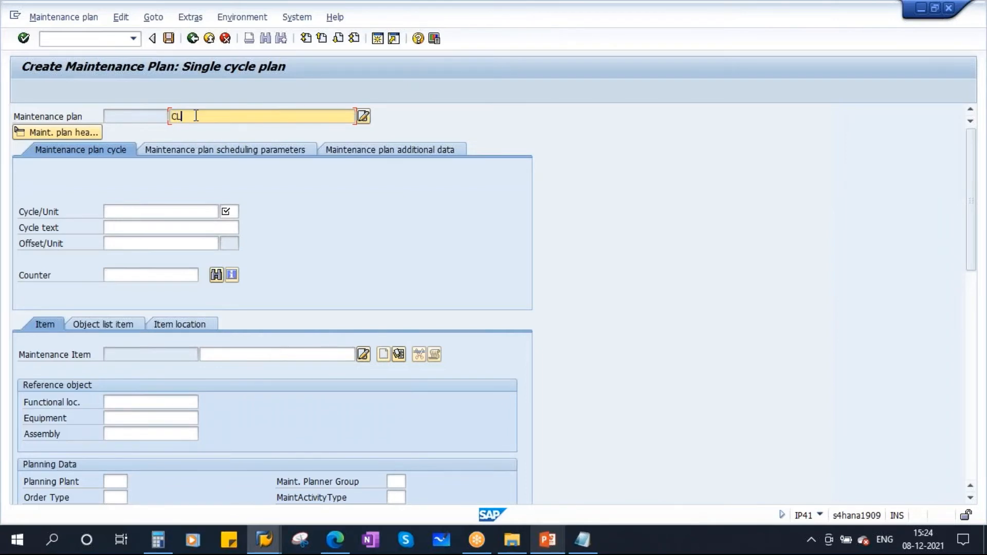
key(BackSpace)
key(BackSpace)
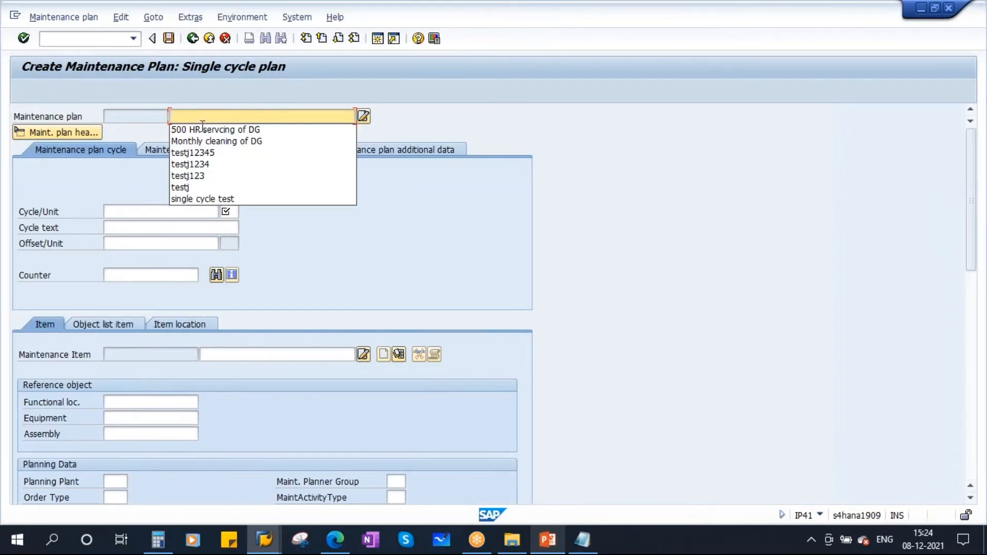
click(226, 141)
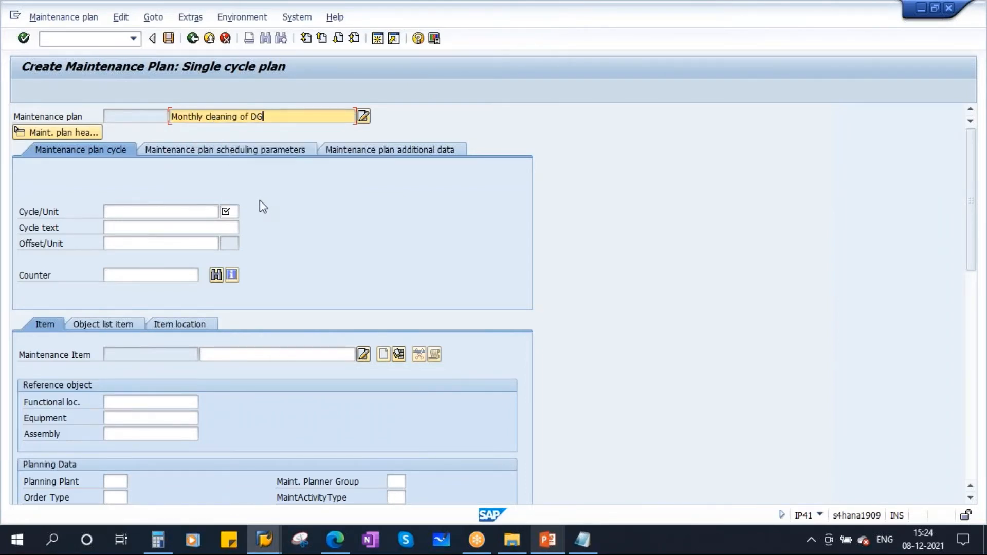
drag(279, 114, 168, 115)
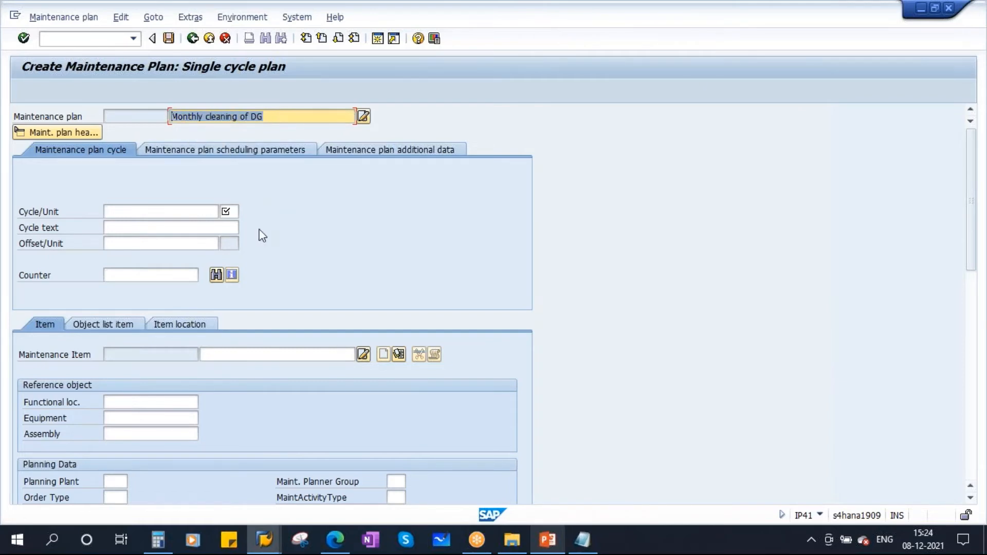
Step: Set the maintenance plan cycle to 1 with the unit MON (Months) picked from the unit value list
click(190, 212)
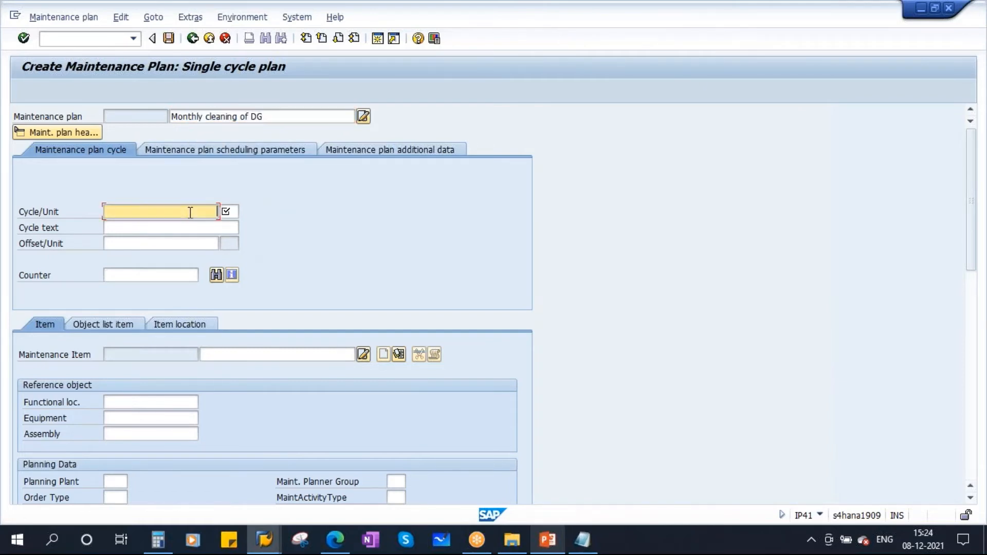
click(226, 215)
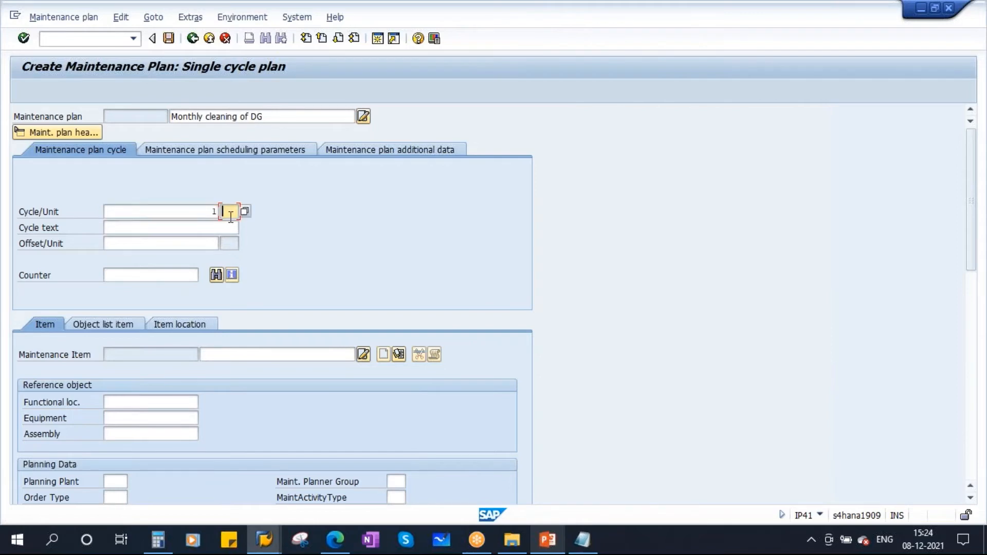
key(F4)
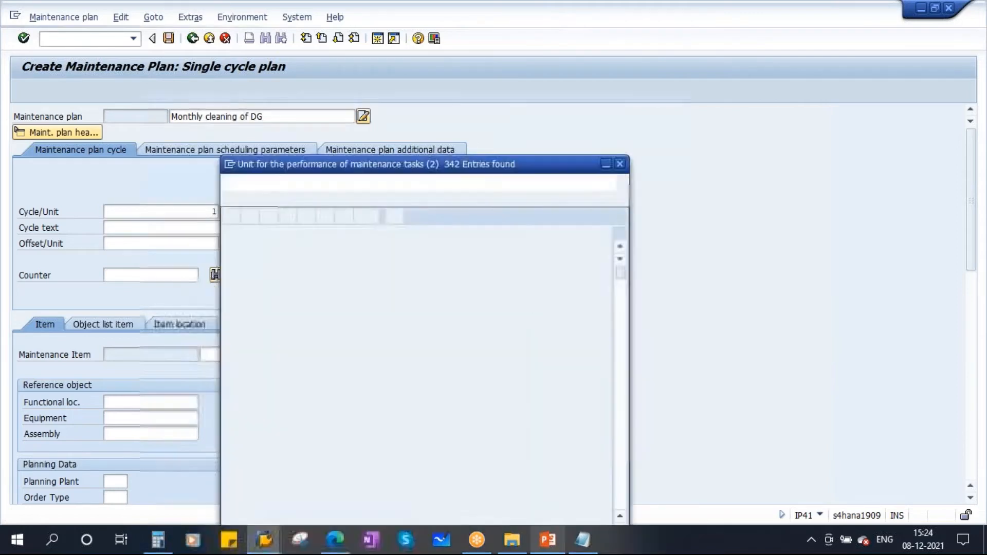
scroll(312, 395, down, 3)
scroll(312, 394, down, 10)
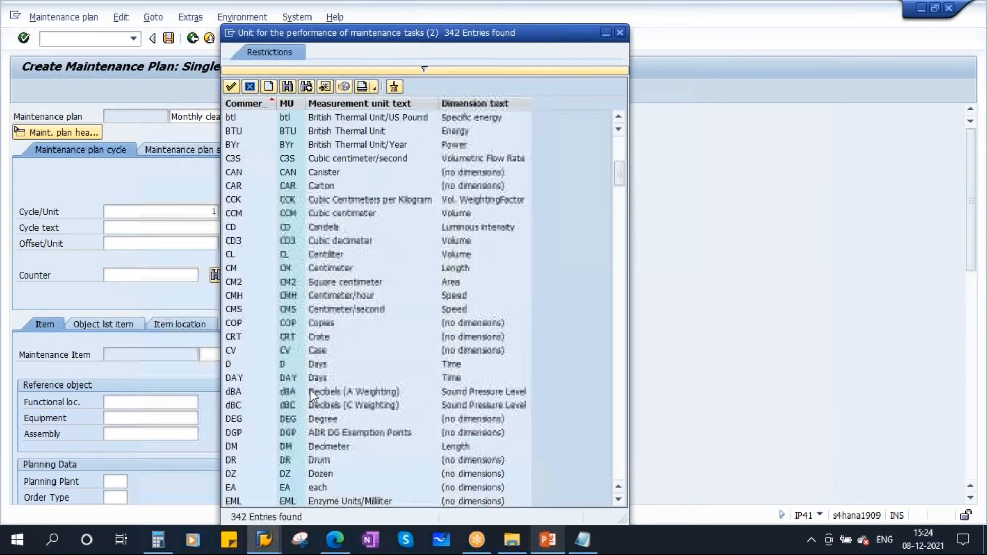
drag(620, 193, 619, 355)
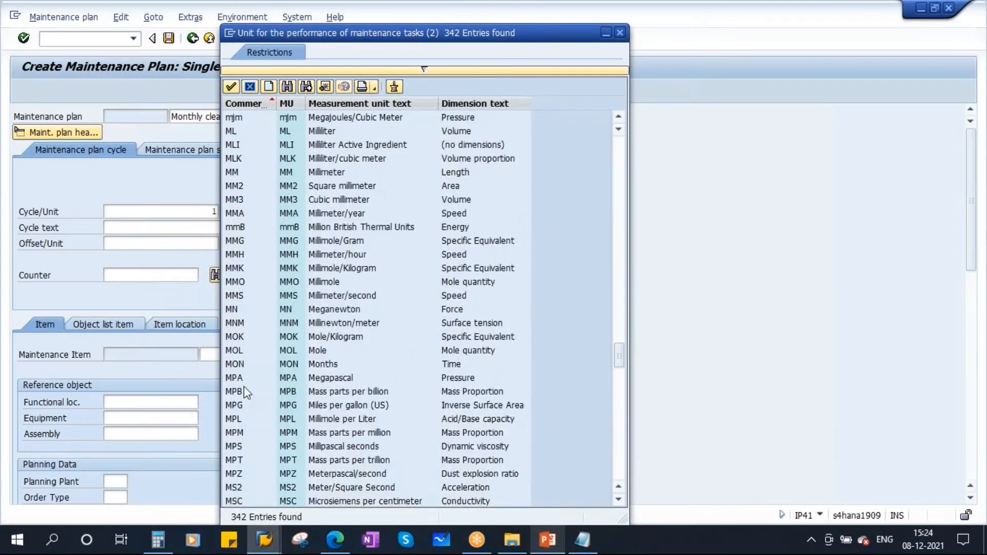
double_click(234, 364)
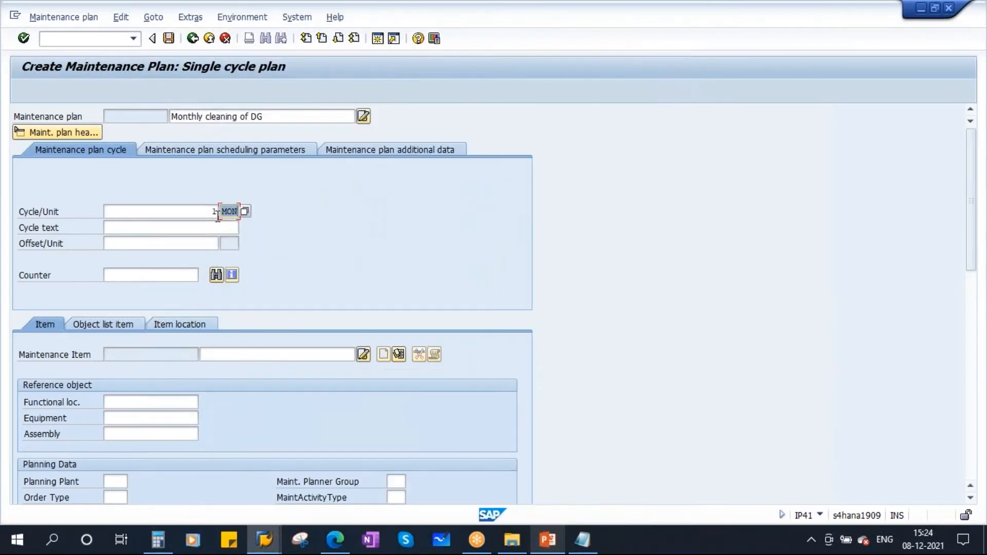
double_click(203, 212)
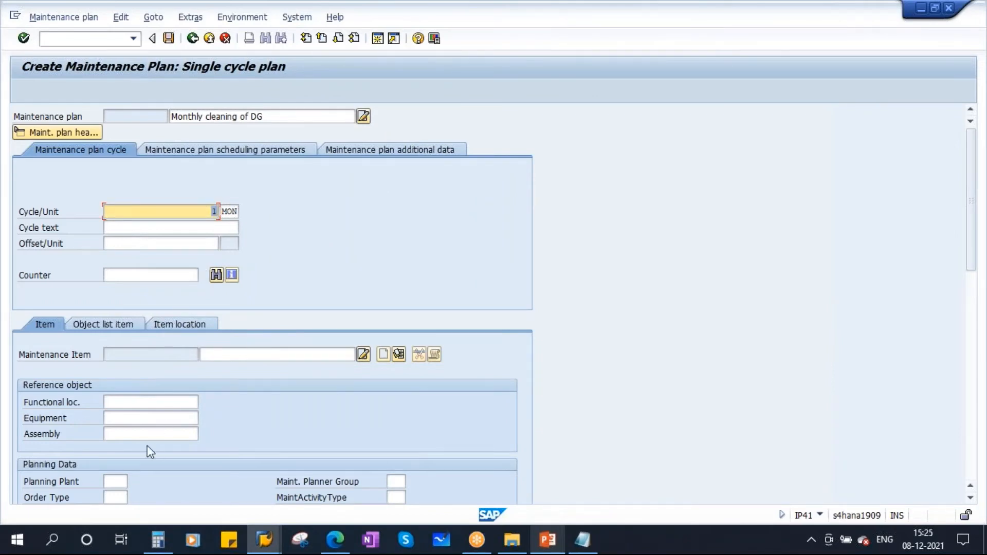
Step: Look up diesel generator 10000297 in the IH08 equipment list session and enter it as the maintenance item's equipment in the plan
scroll(190, 396, down, 2)
click(126, 386)
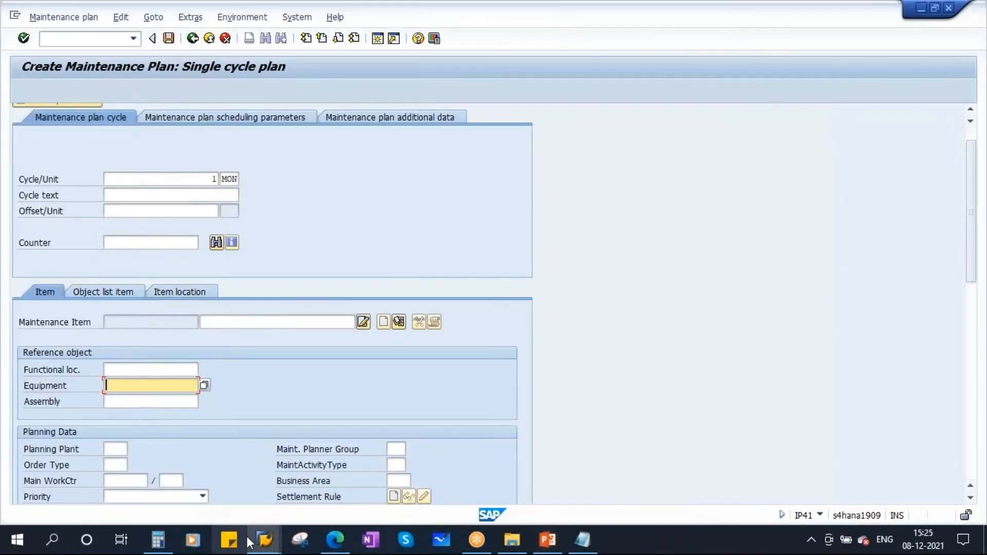
click(264, 539)
click(252, 470)
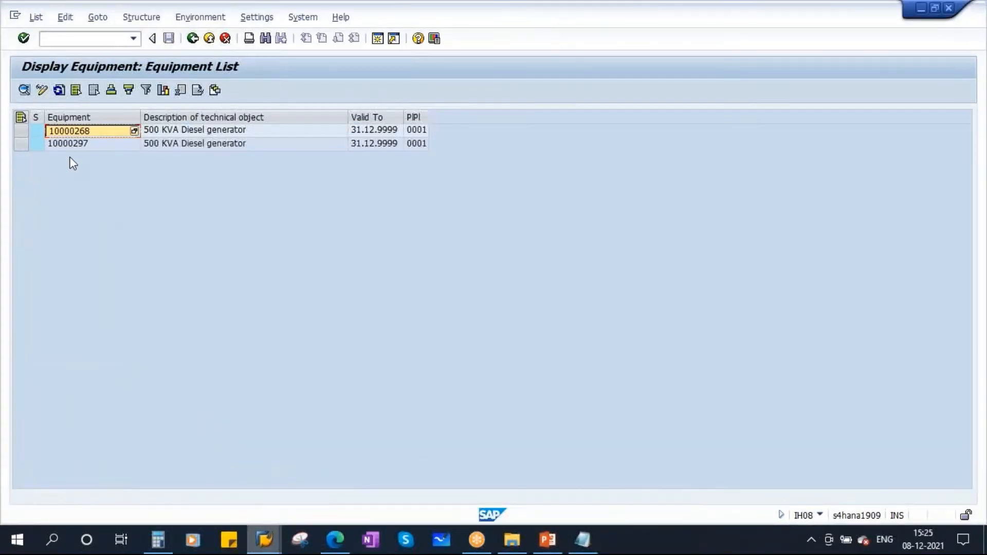
click(85, 146)
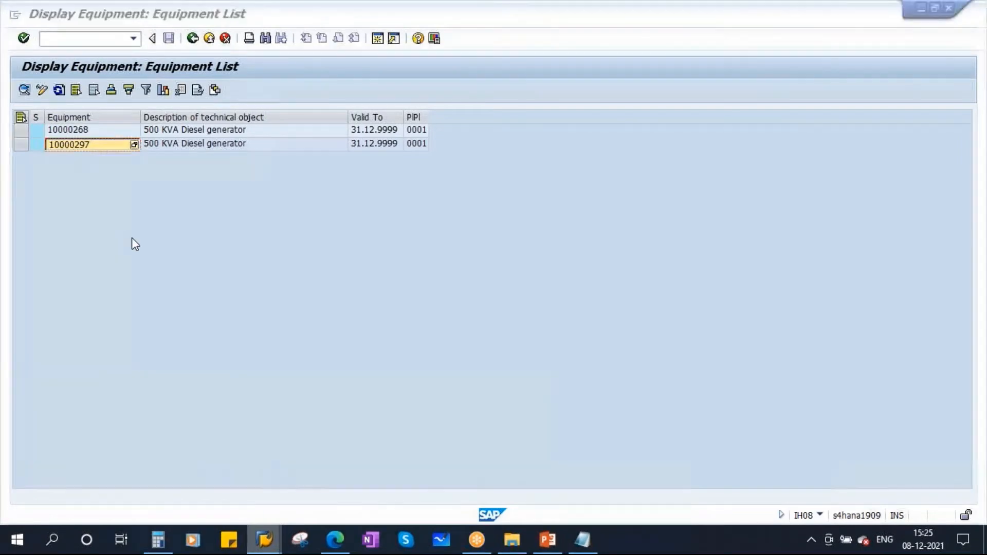
key(alt+Tab)
text(10000297)
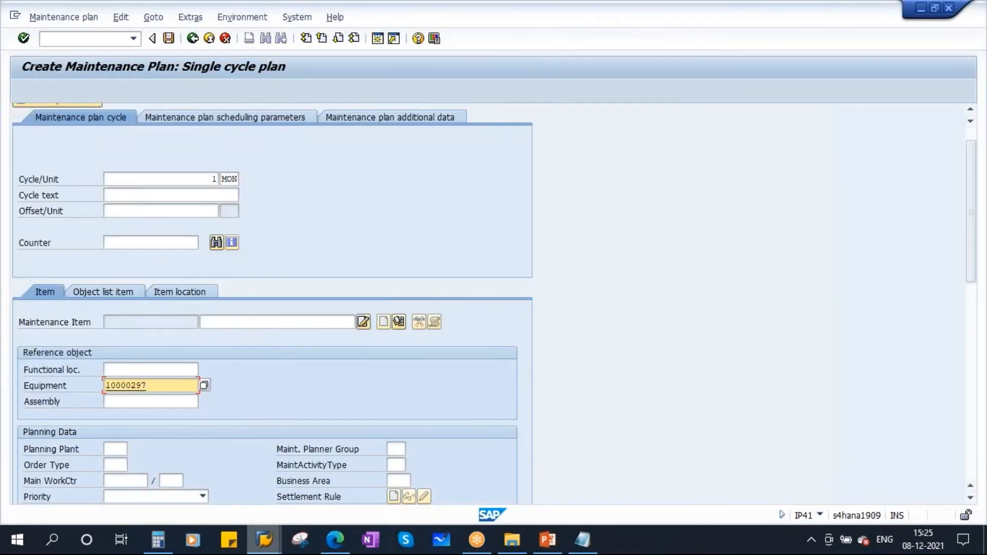
key(Return)
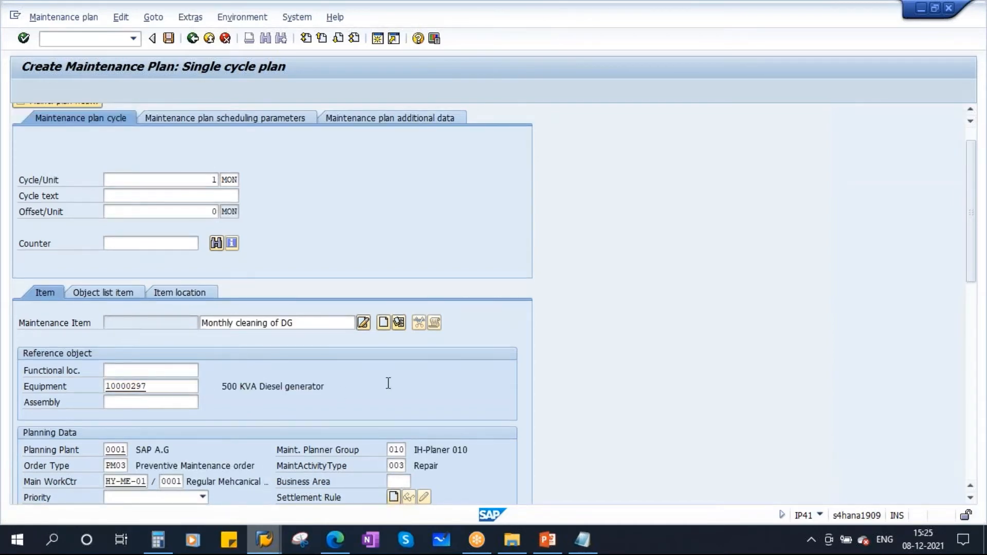
Step: Examine the item's planning data and order type, review the Preventive Maintenance Process Flow slide in PowerPoint, and return to the SAP maintenance plan
scroll(471, 372, down, 3)
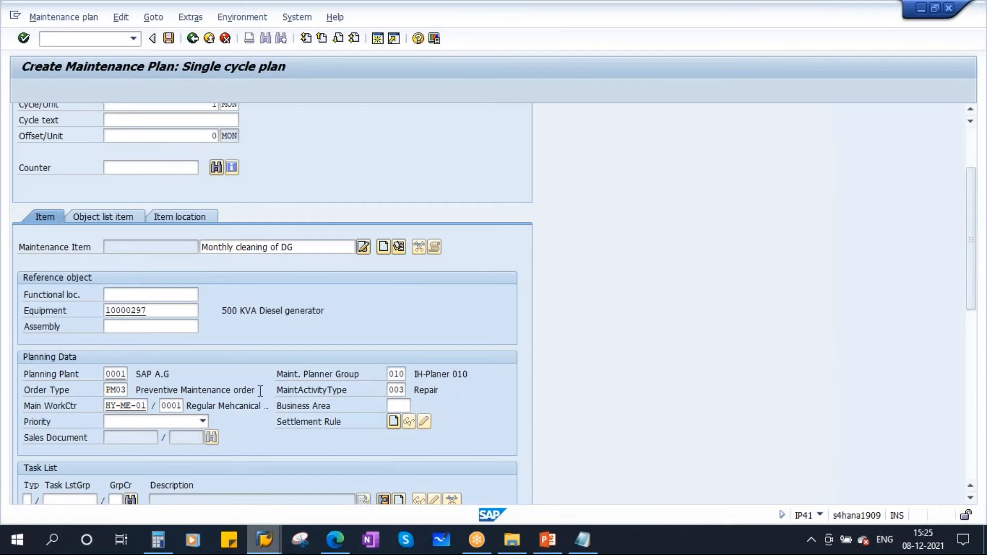
scroll(529, 396, down, 2)
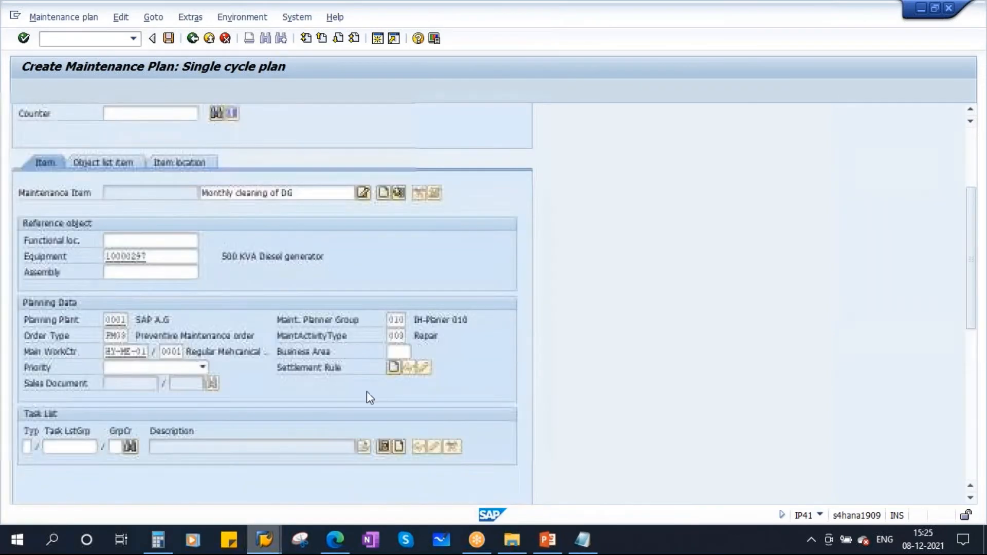
drag(139, 335, 262, 336)
drag(108, 335, 151, 342)
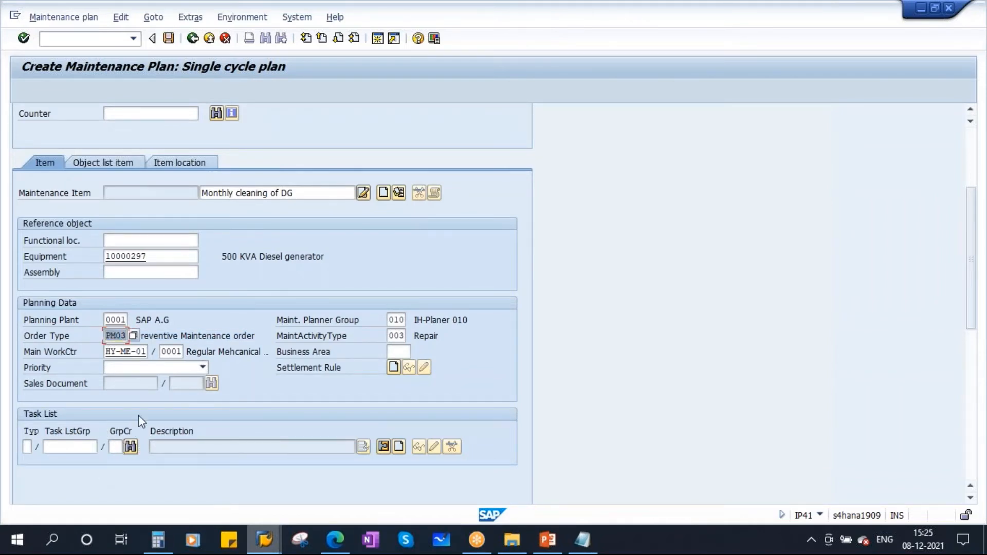
click(547, 540)
click(85, 324)
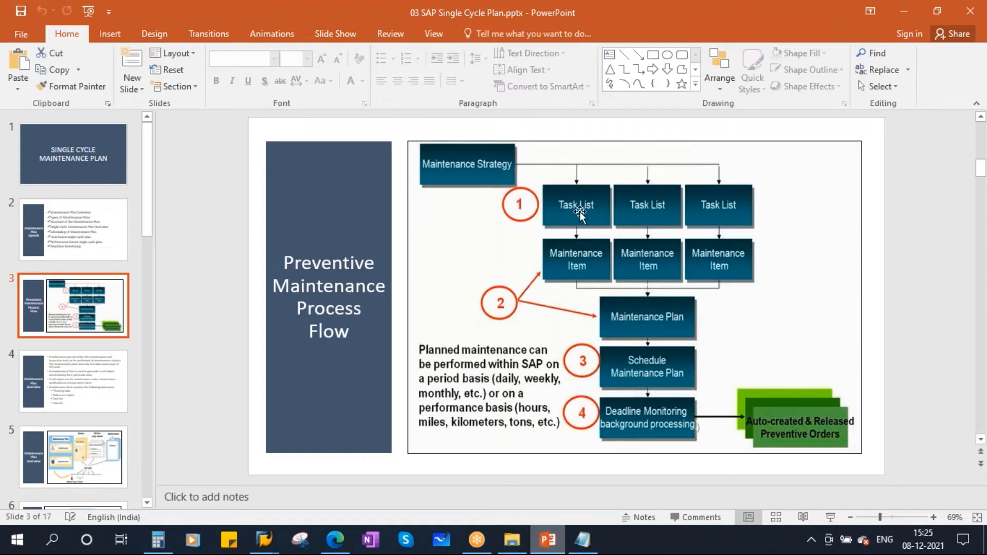
mouse_move(264, 540)
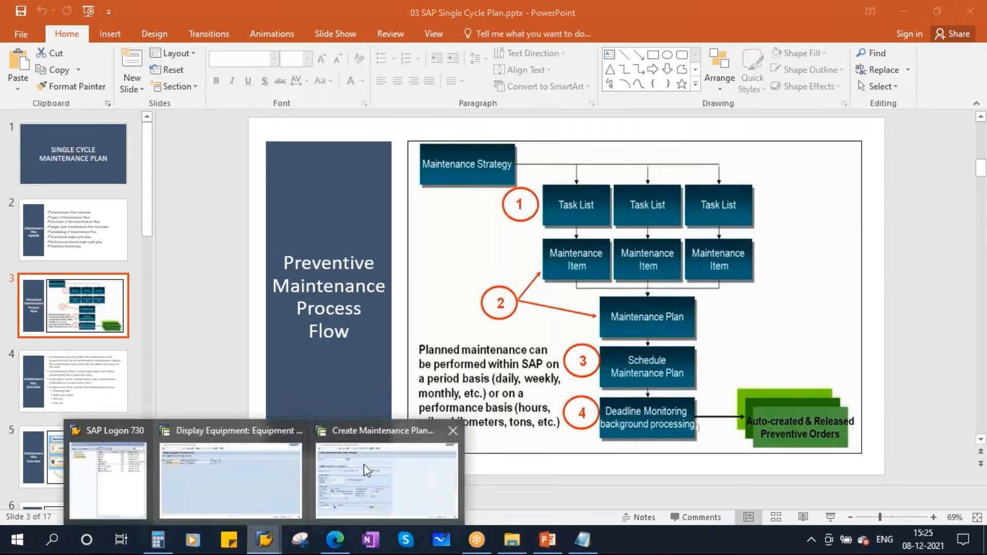
click(370, 467)
Step: Search for the maintenance item's task list by equipment 10000297, excluding general task lists and keeping only equipment task lists
scroll(62, 256, up, 3)
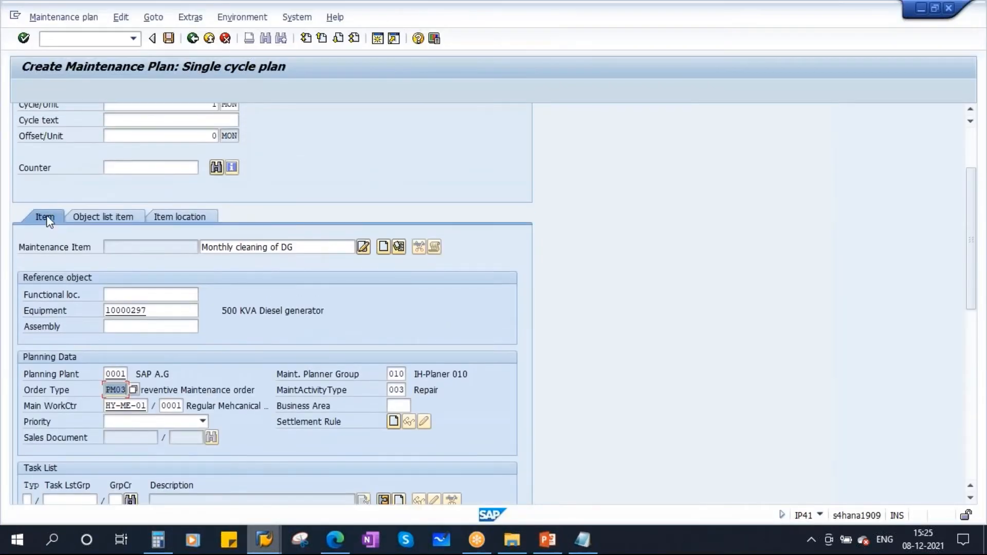
scroll(511, 450, down, 3)
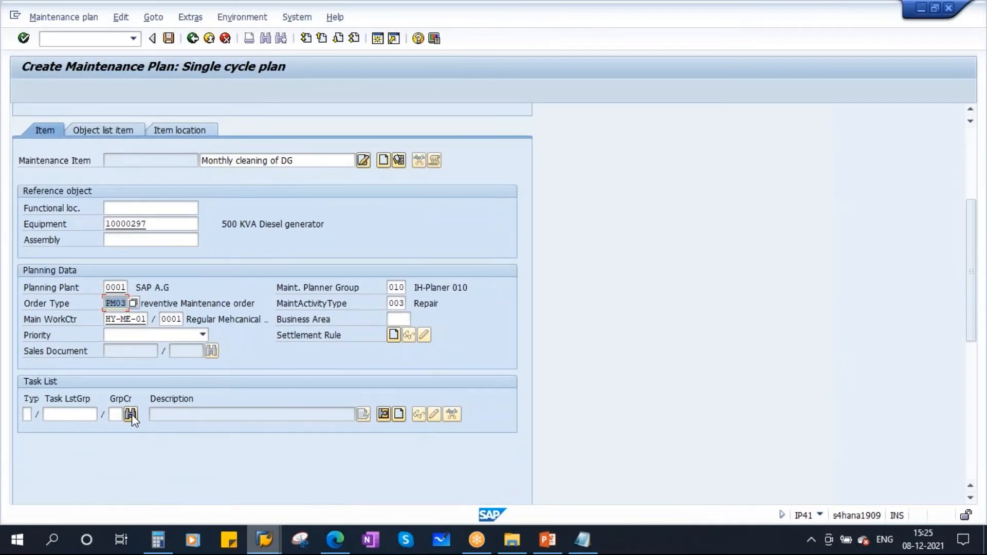
click(130, 414)
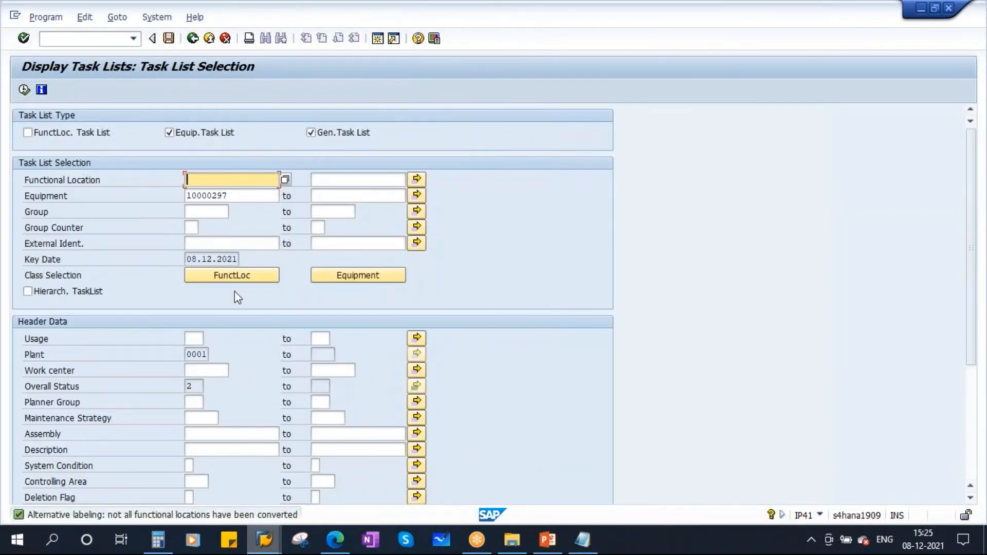
drag(236, 196, 150, 201)
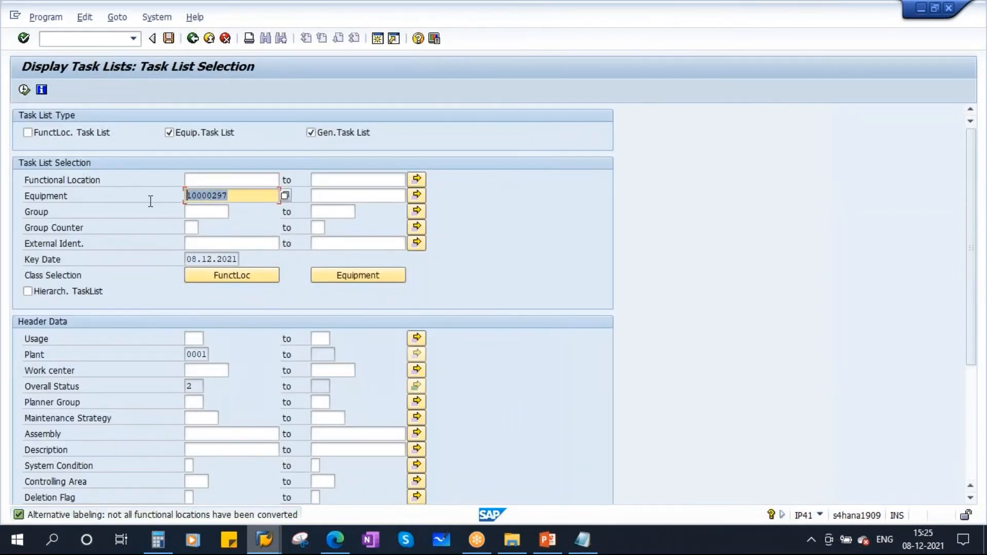
click(338, 135)
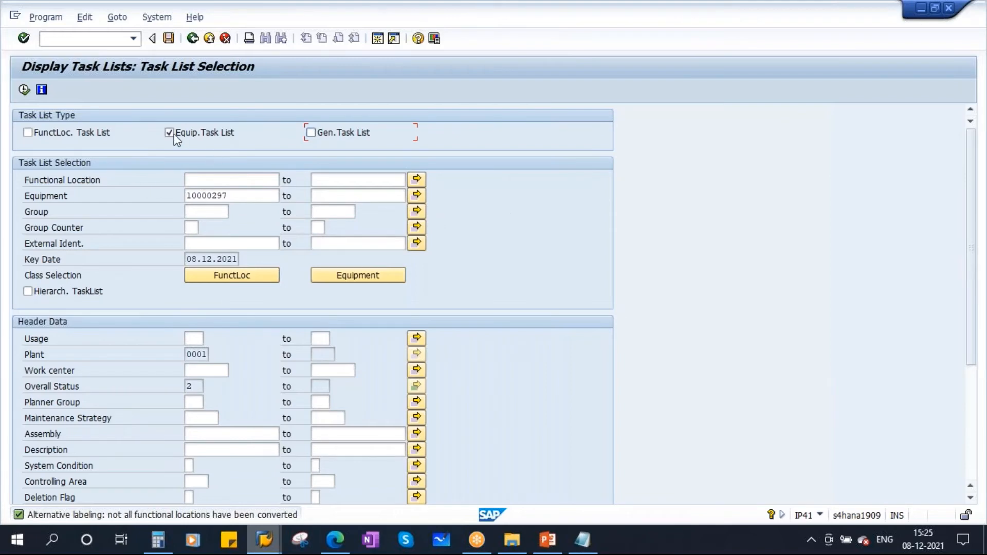
drag(235, 198, 73, 193)
click(24, 90)
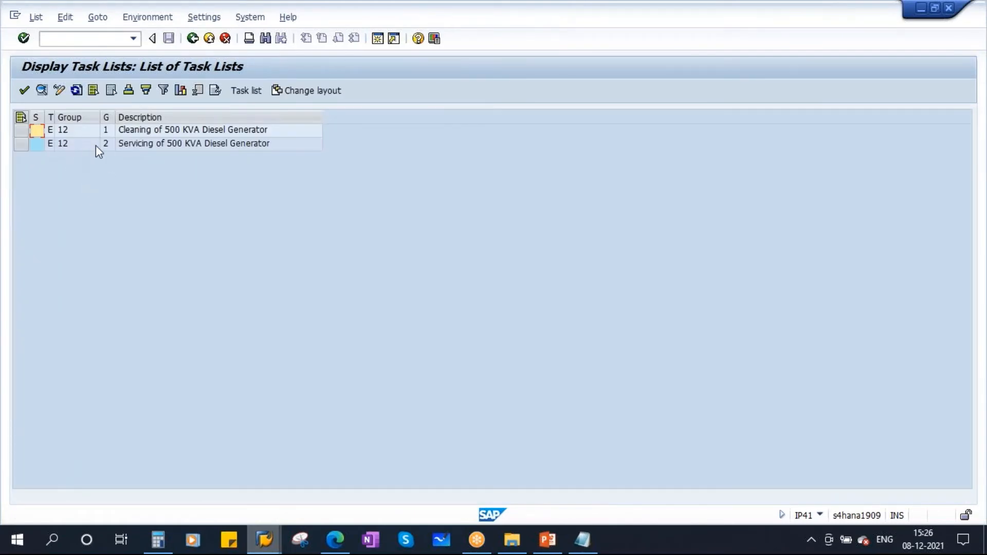
Step: Select the task list "Cleaning of 500 KVA Diesel Generator", group 12 counter 1, and assign it to the maintenance item
click(141, 131)
click(133, 143)
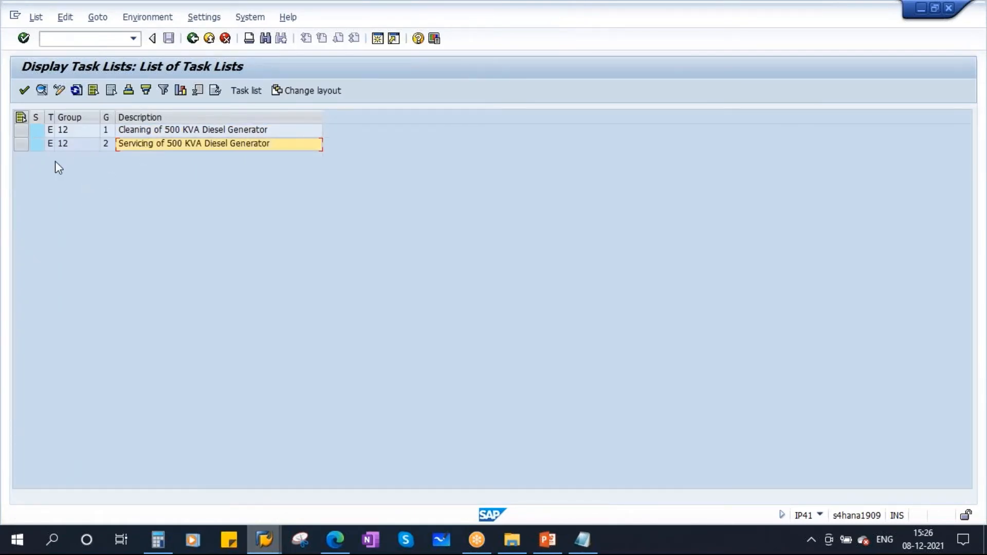
click(20, 130)
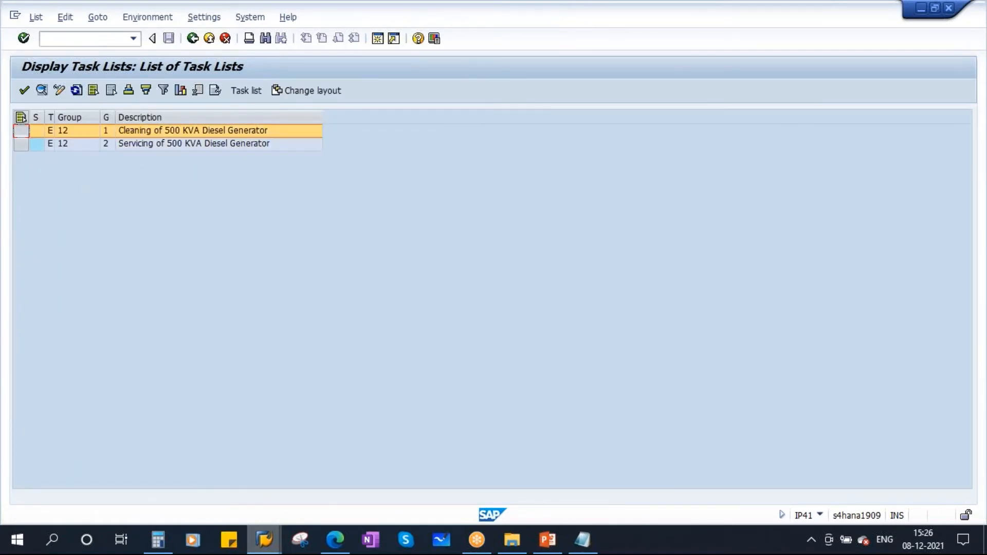
click(24, 91)
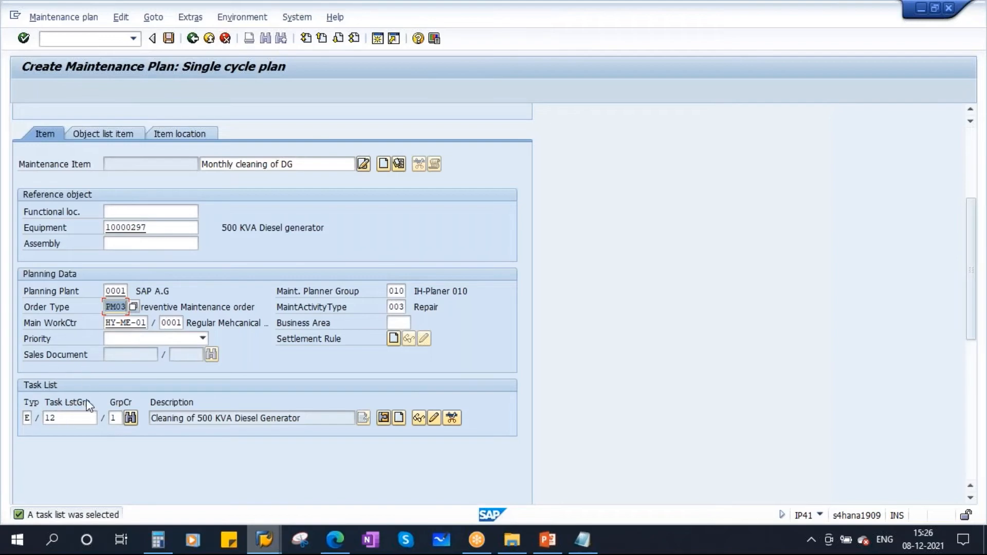
Step: Set the call horizon to 90 % in the maintenance plan scheduling parameters
scroll(425, 377, up, 3)
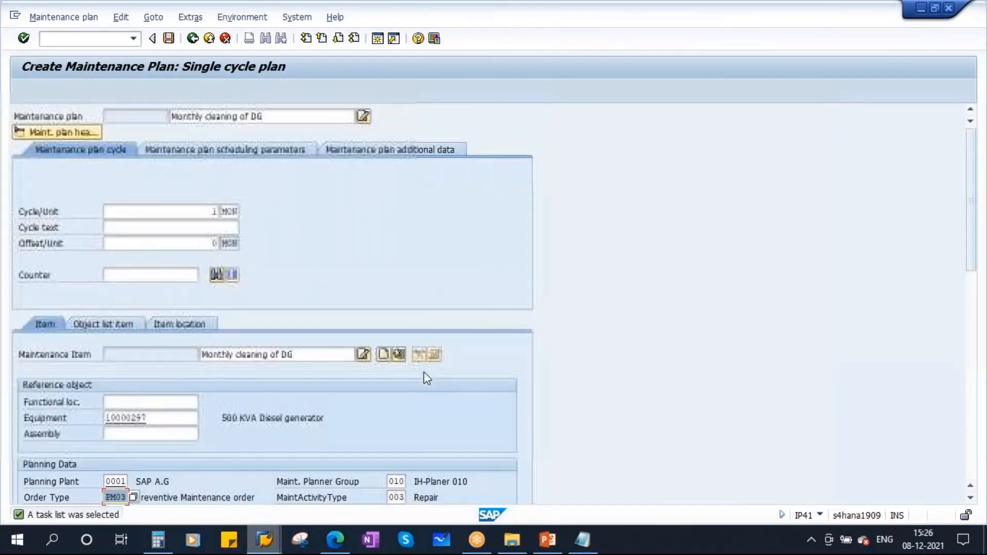
click(241, 150)
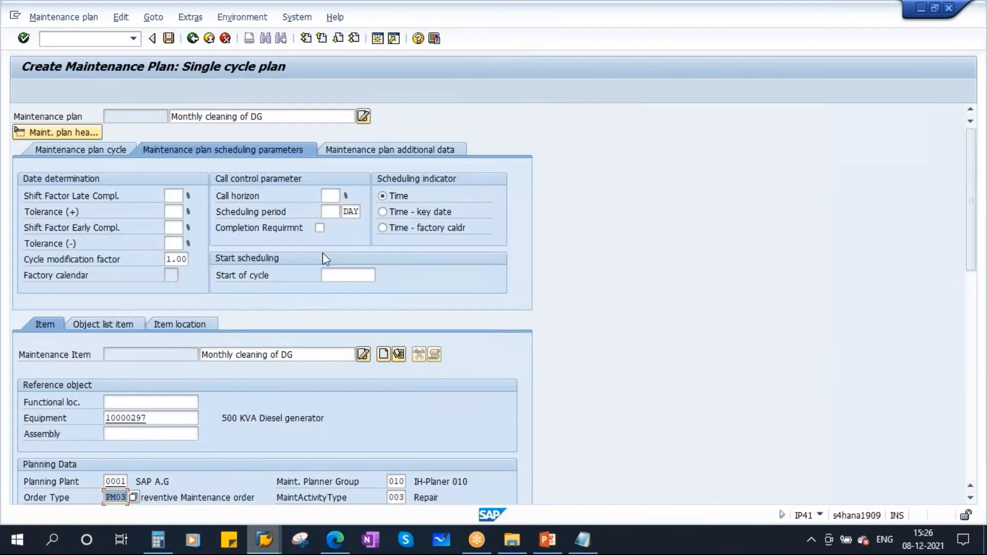
click(329, 196)
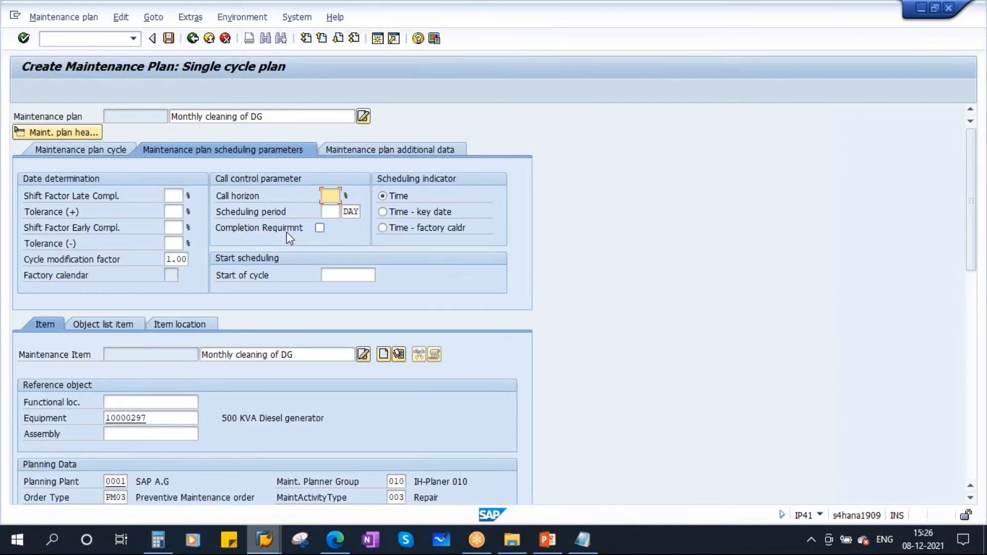
text(90)
click(332, 210)
Step: Switch to PowerPoint, read the Scheduling Period definition on the Scheduling Parameters slide, and return to the SAP maintenance plan
click(548, 540)
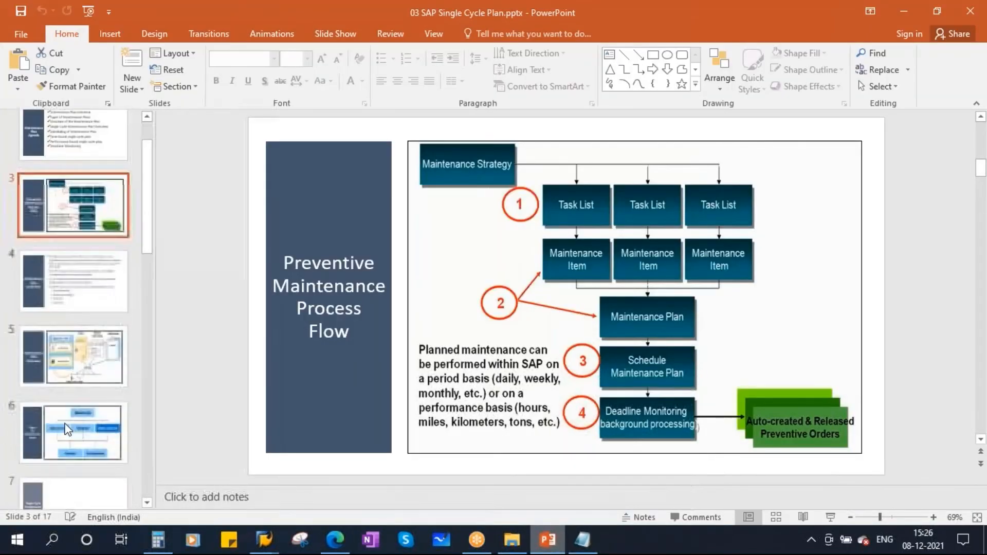
scroll(67, 429, down, 5)
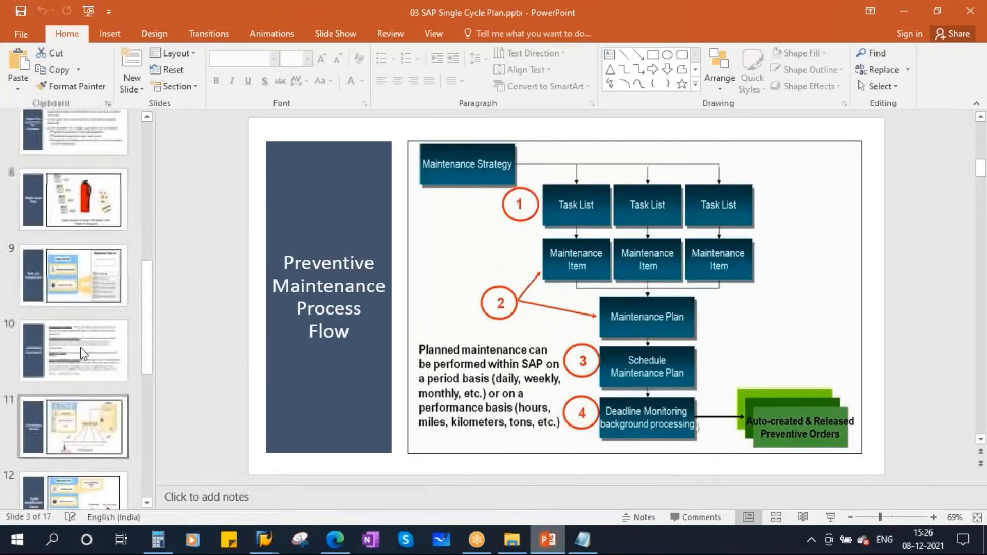
click(83, 353)
click(123, 281)
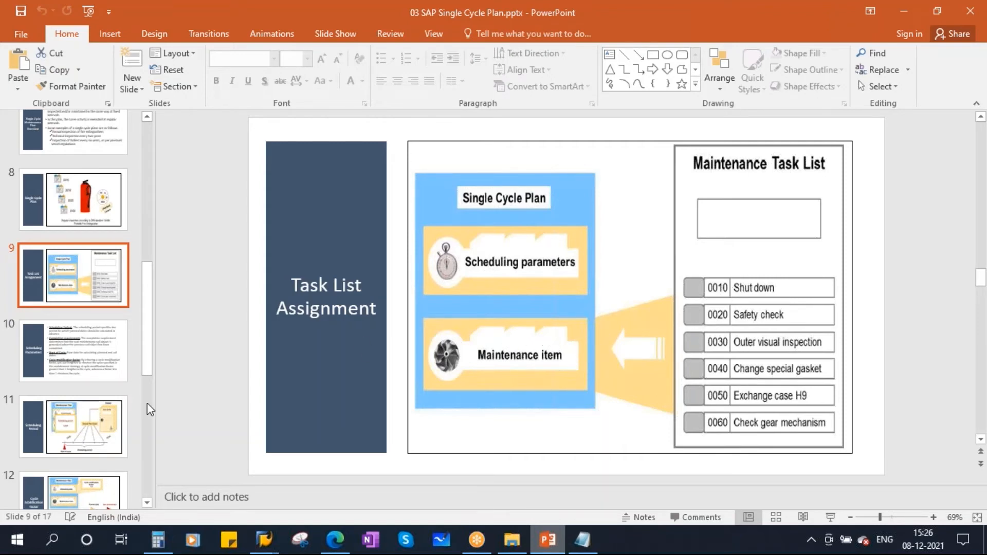
click(86, 366)
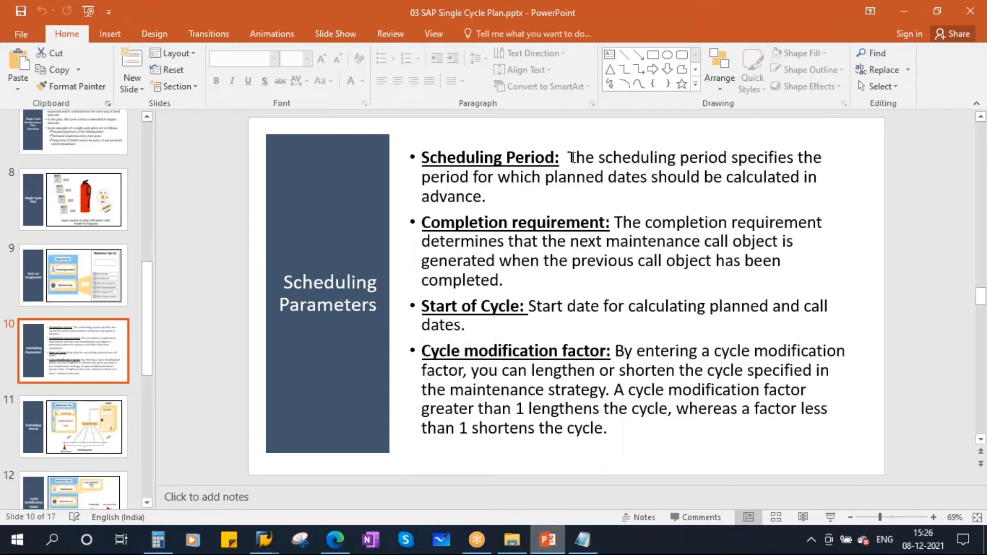
drag(572, 157, 817, 160)
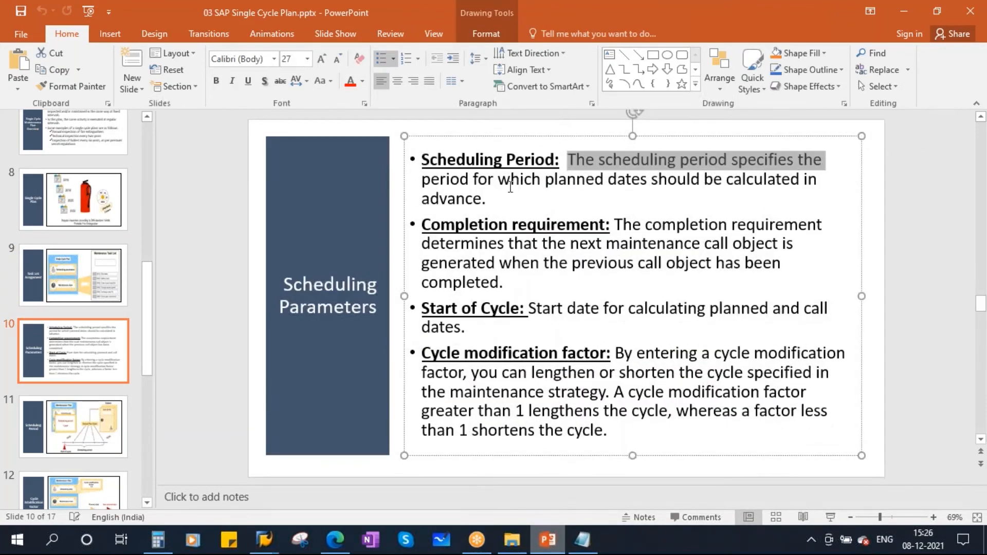
drag(423, 179, 489, 198)
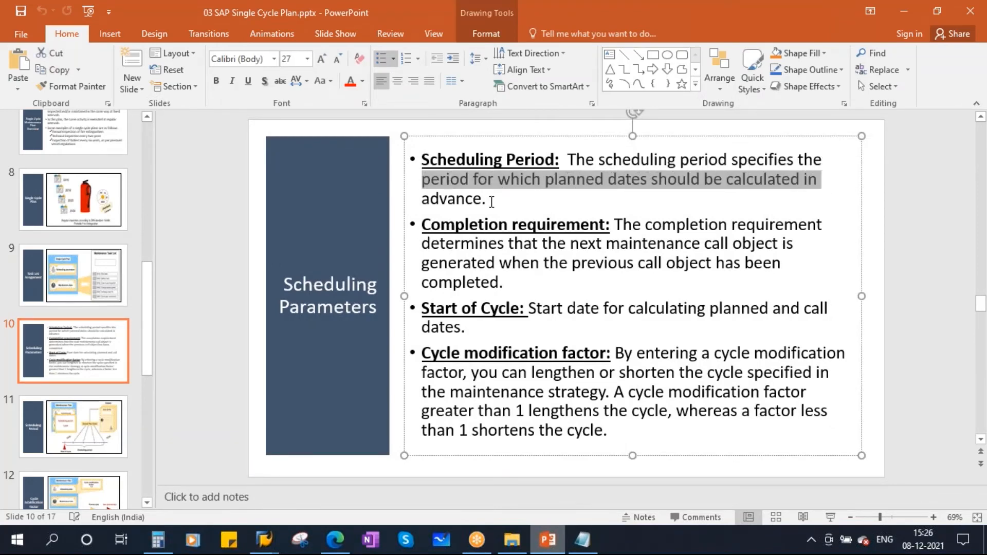
click(487, 199)
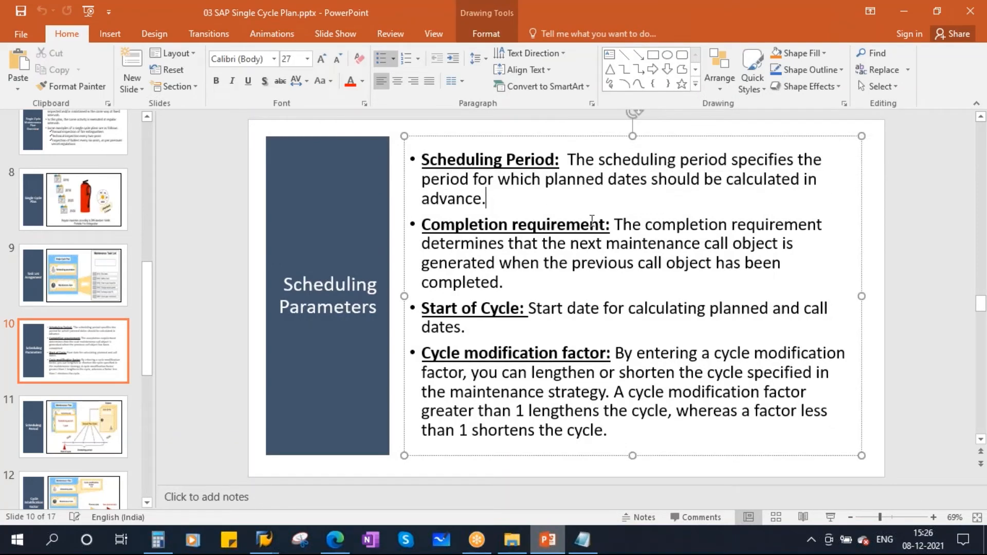
click(264, 540)
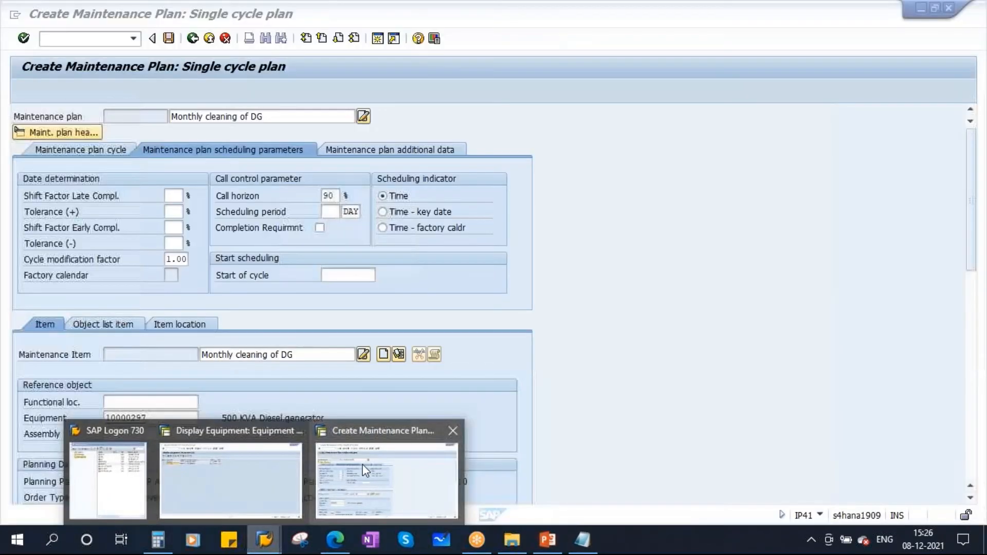
click(362, 466)
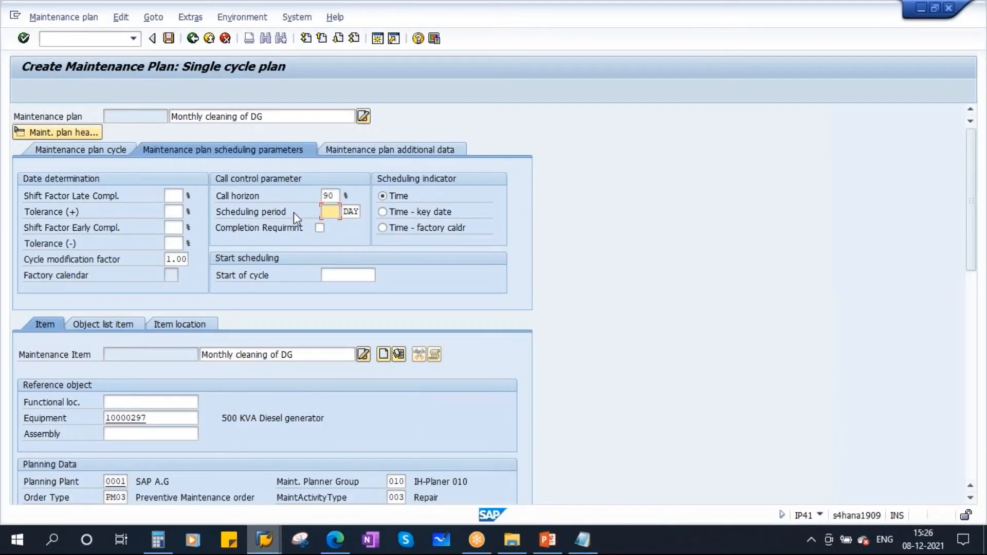
Step: Set the scheduling period to 365 days and check it against the maintenance plan's cycle
text(365)
drag(323, 212, 353, 212)
click(94, 154)
click(198, 211)
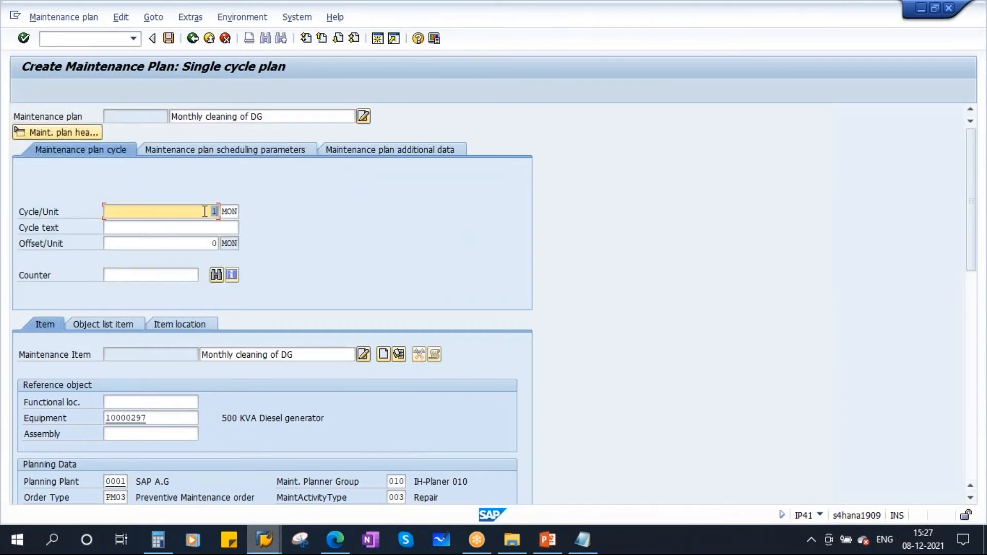
click(214, 153)
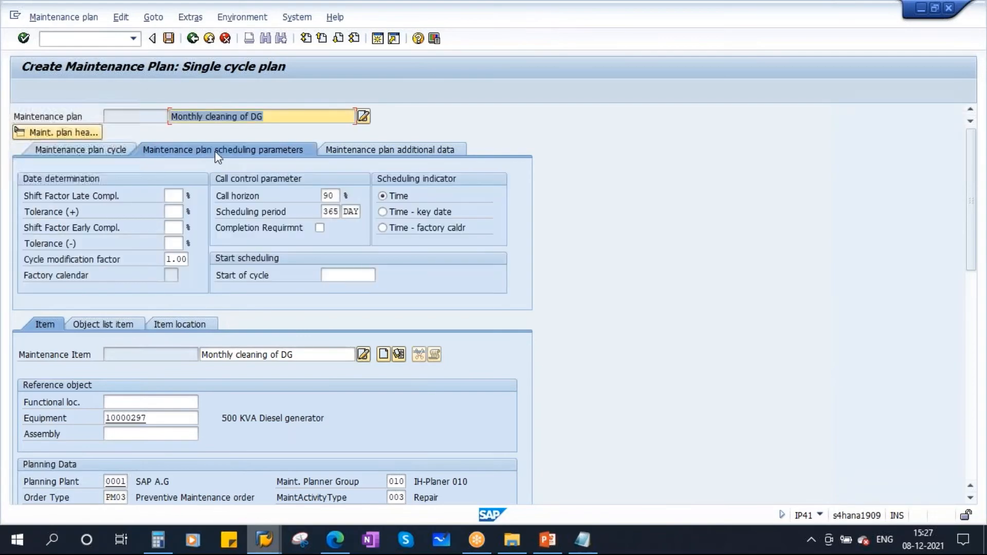
click(330, 211)
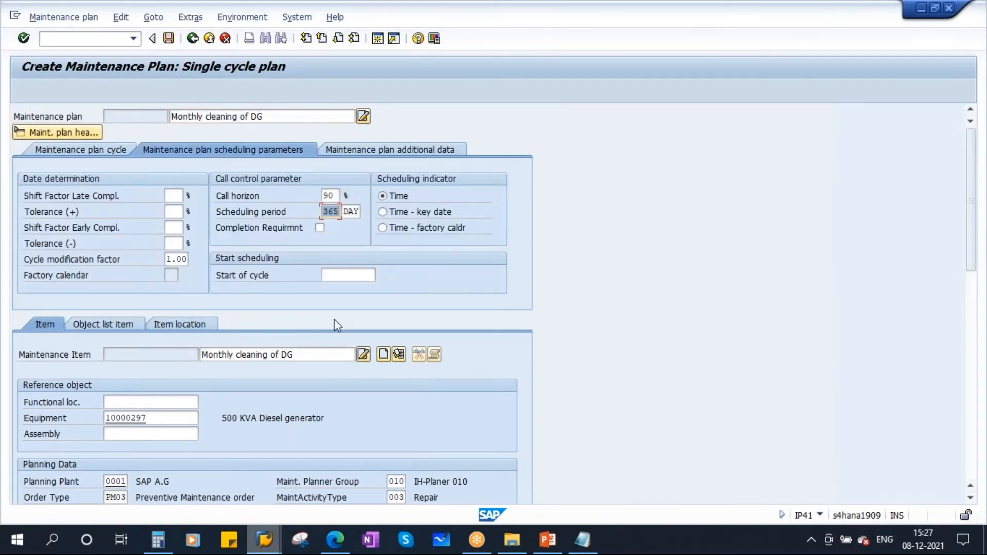
Step: Set the start of cycle to 08.12.2021 in the maintenance plan scheduling parameters
click(333, 277)
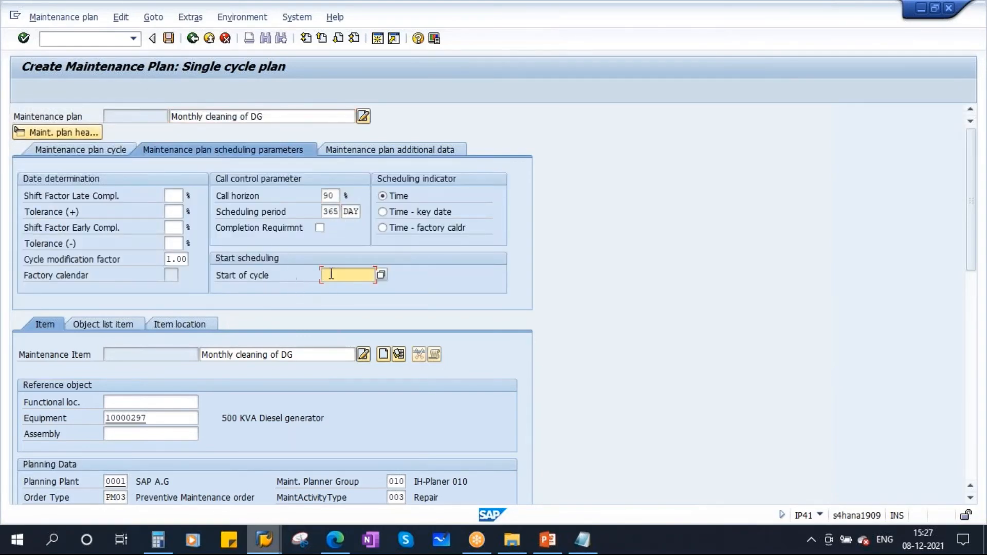
text(08.12.2021)
click(329, 212)
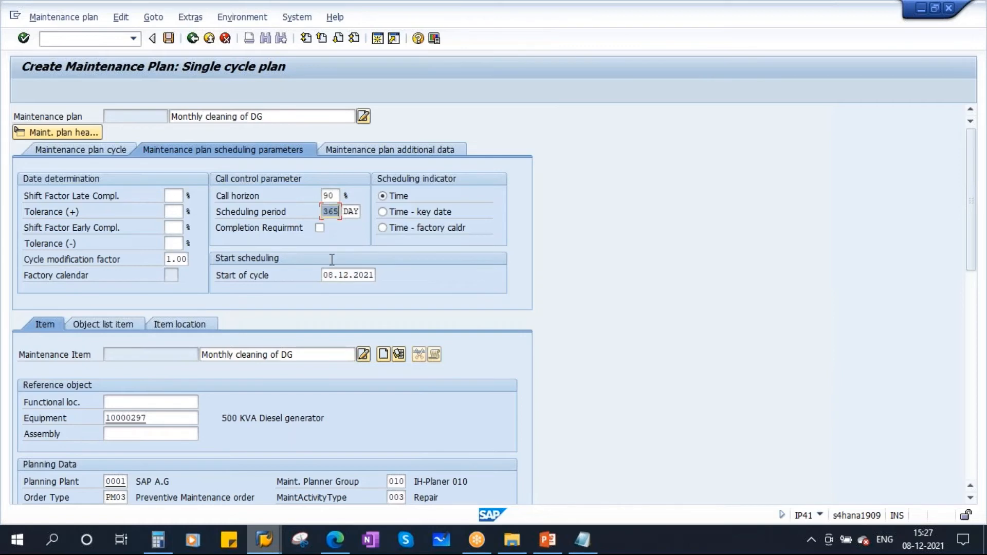
click(96, 153)
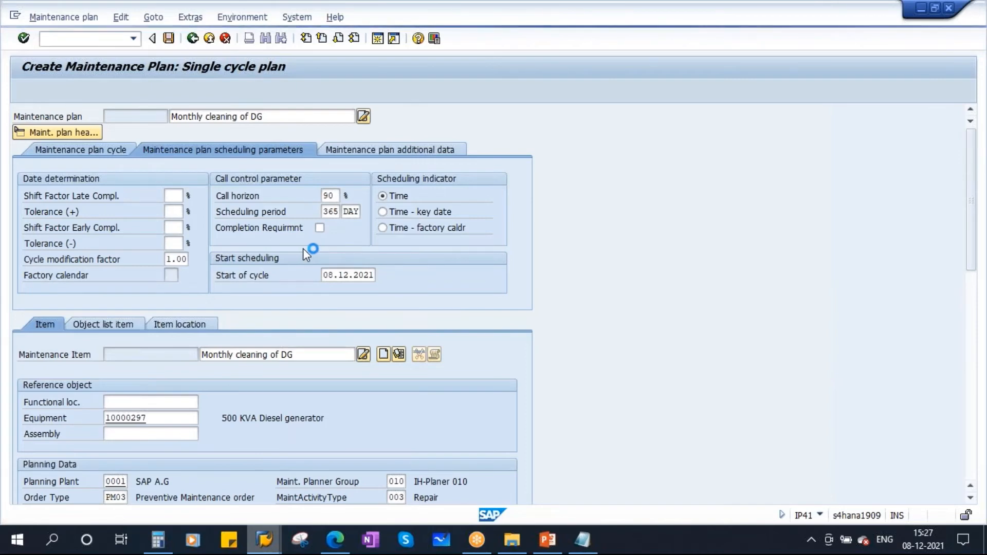
Step: Review the Start of Cycle and Completion requirement definitions on the PowerPoint Scheduling Parameters slide, and return to the SAP maintenance plan
click(546, 540)
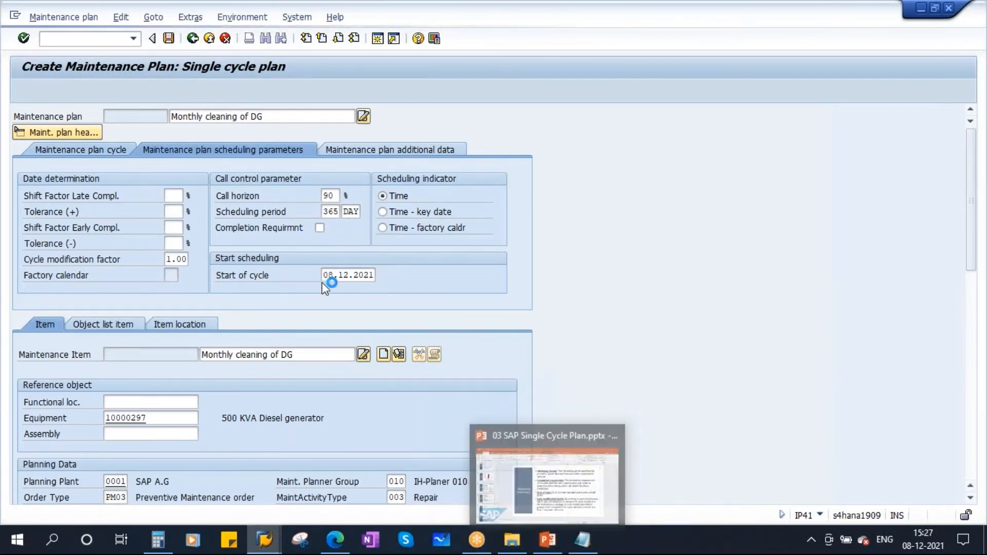
click(546, 539)
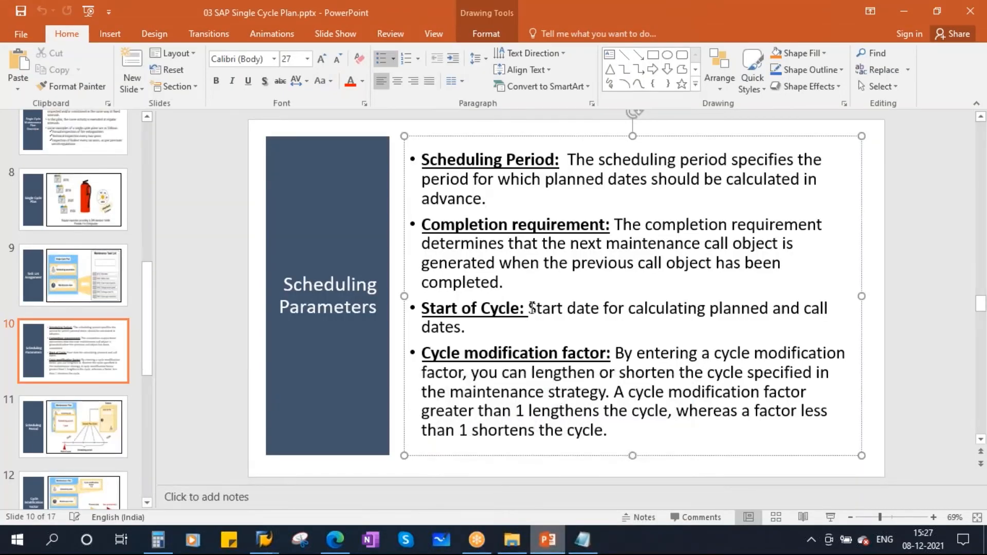
drag(530, 308, 838, 310)
click(468, 328)
key(alt+Tab)
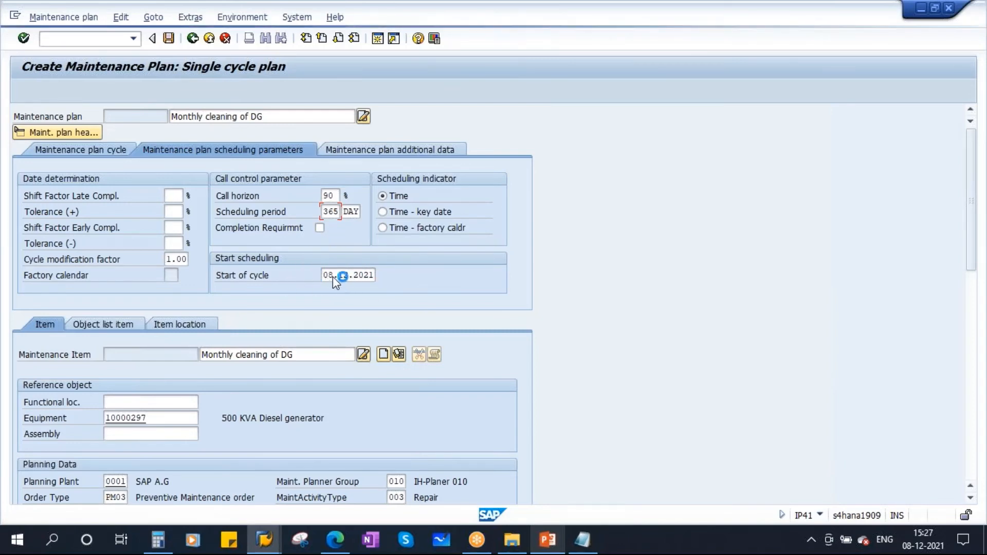
click(547, 539)
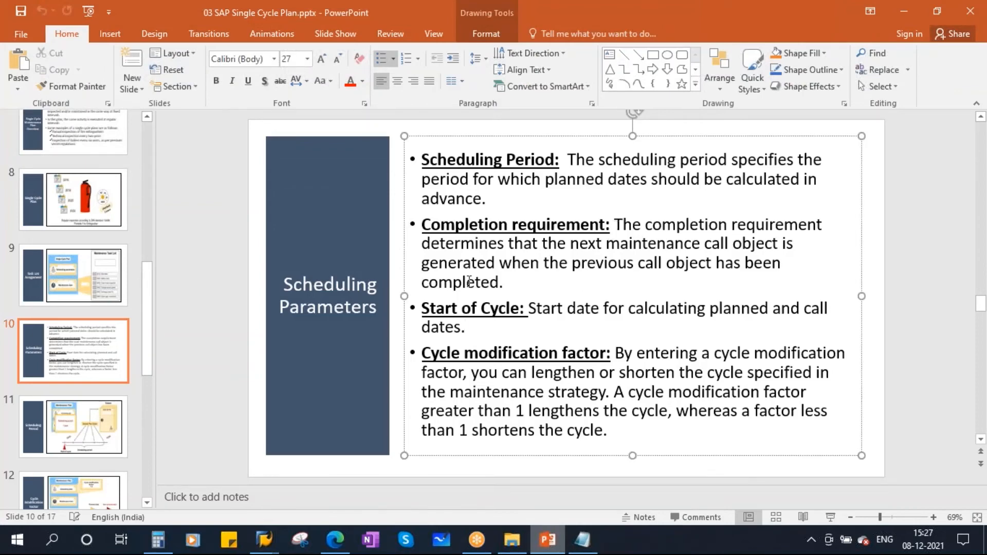
key(alt+Tab)
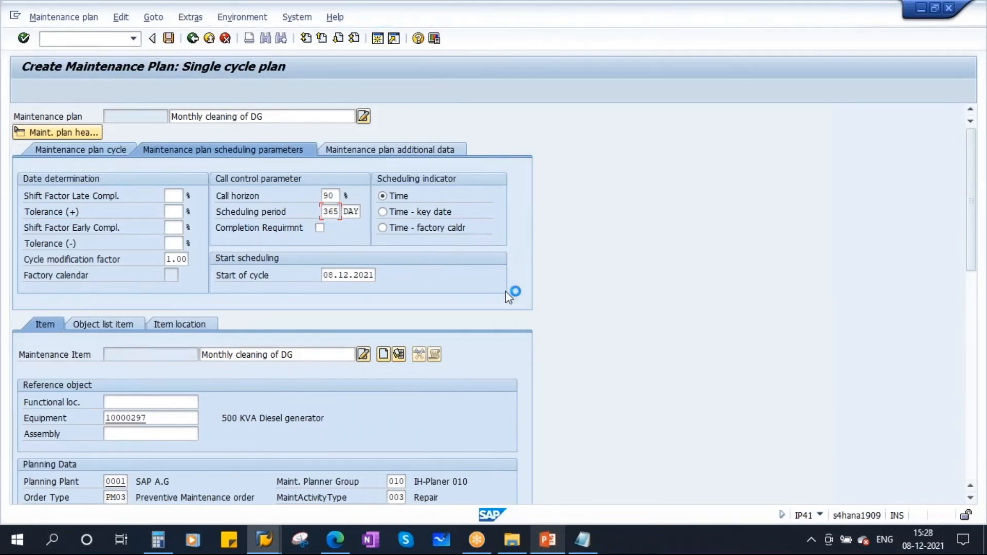
Step: Switch to Notepad, move its window higher, and add the line "1 MONTH" below the list of maintenance plan types
click(582, 539)
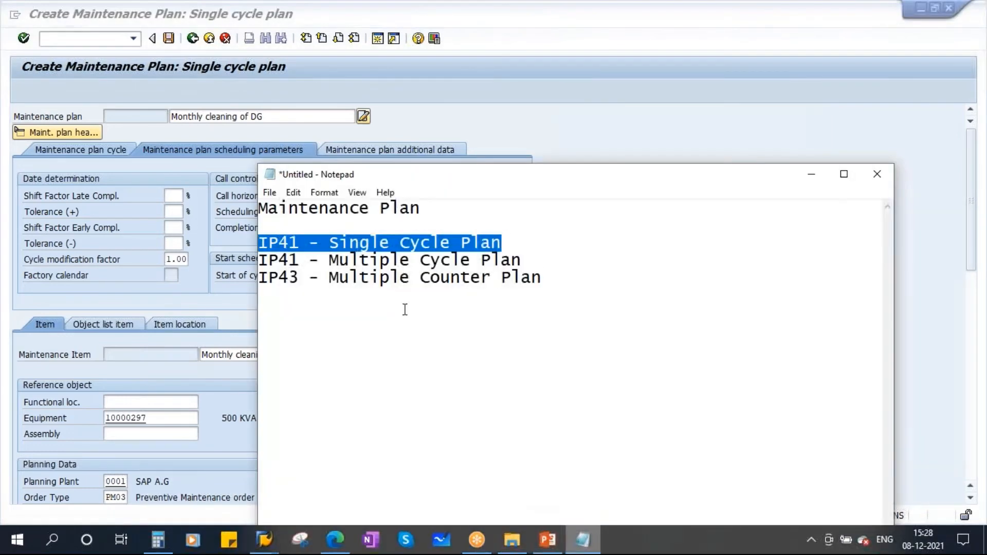
click(807, 175)
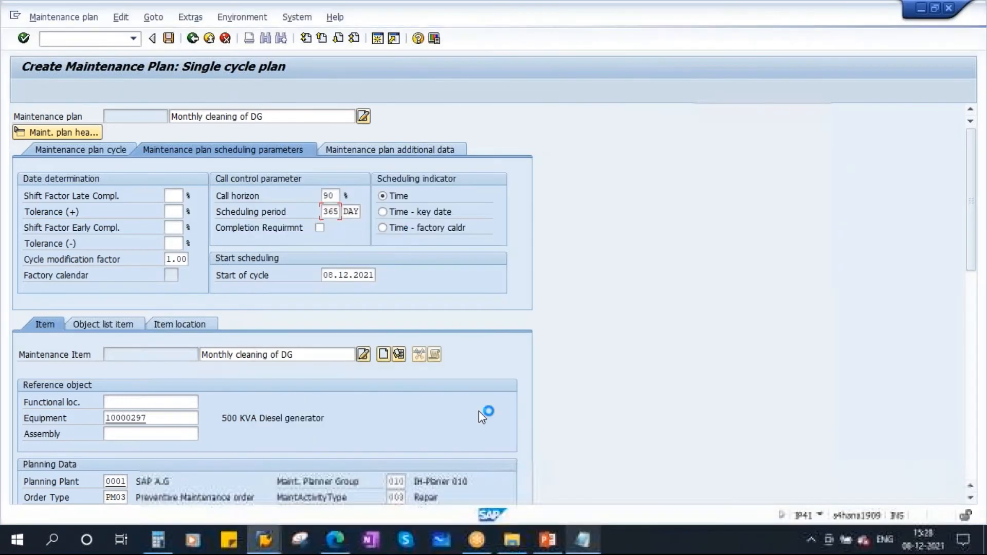
click(582, 540)
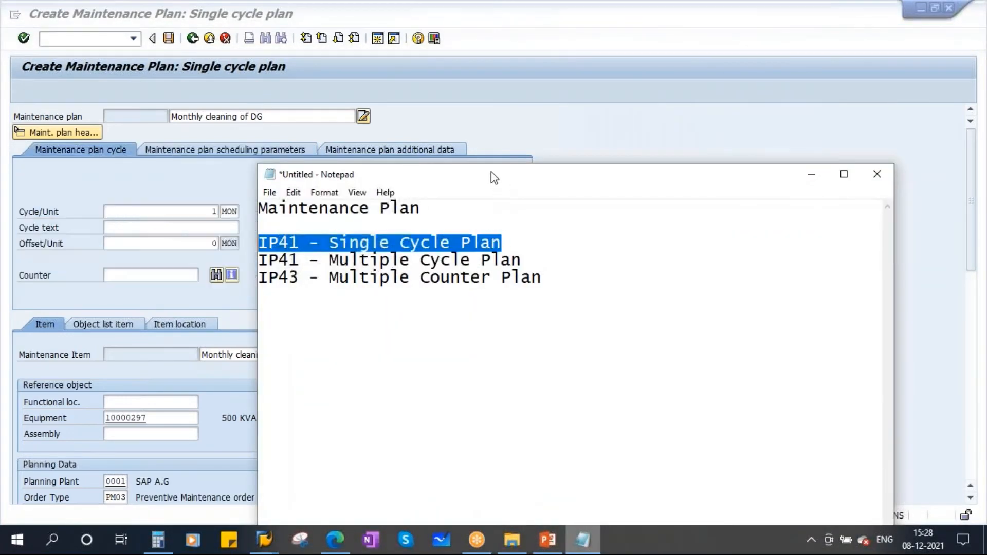
drag(491, 176, 432, 75)
click(499, 175)
key(Return)
key(Return)
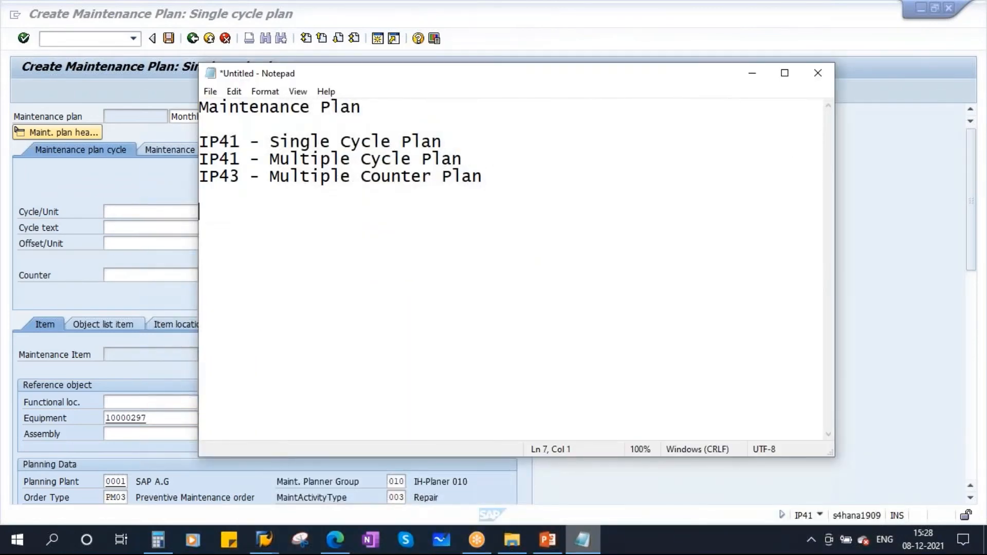
text(1 MONTH)
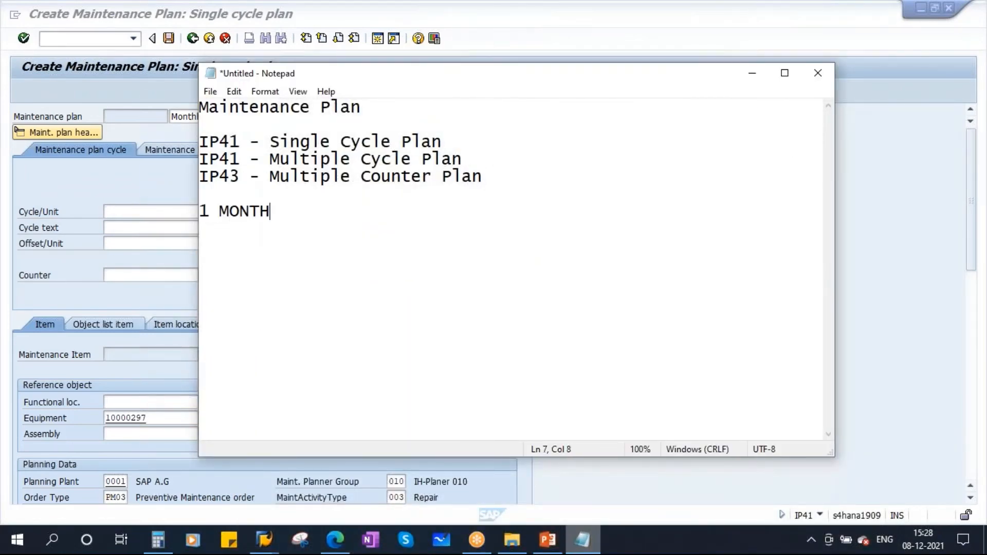
Step: List the example cycle dates 08-12-2021, 08-01-2022 and 08-02-2022 on separate lines below "1 MONTH" in the note
key(Return)
text(08-12-2021)
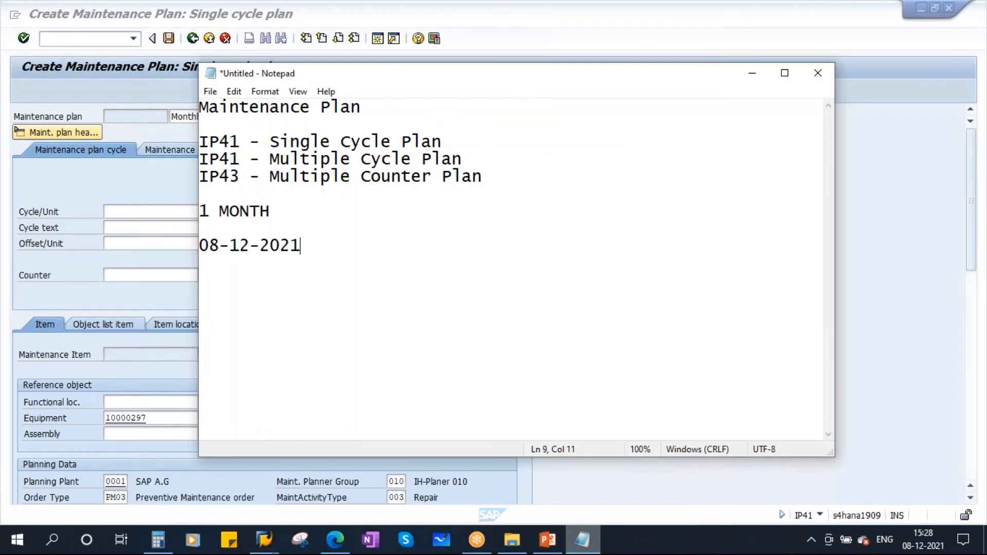
key(Return)
text(08-01)
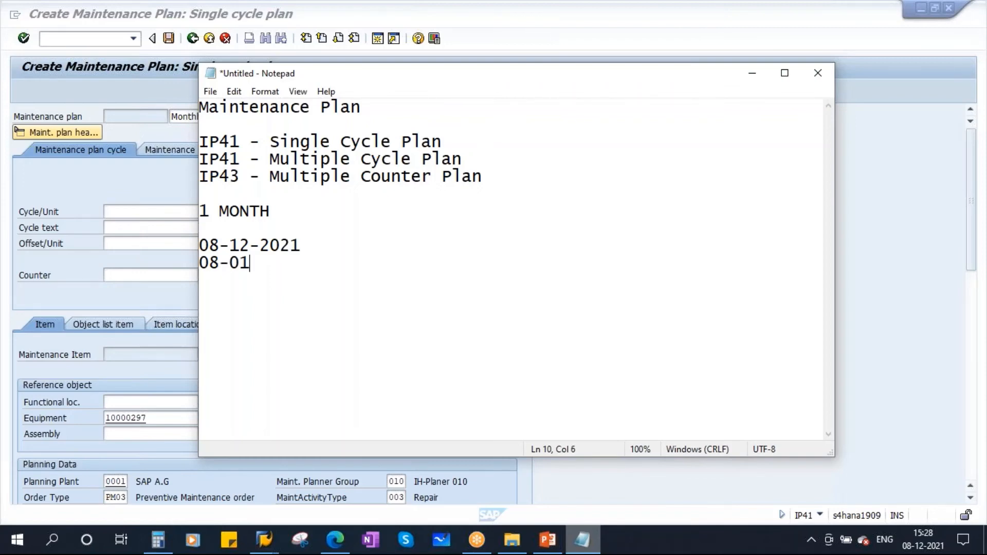
text(-2022 )
text(08)
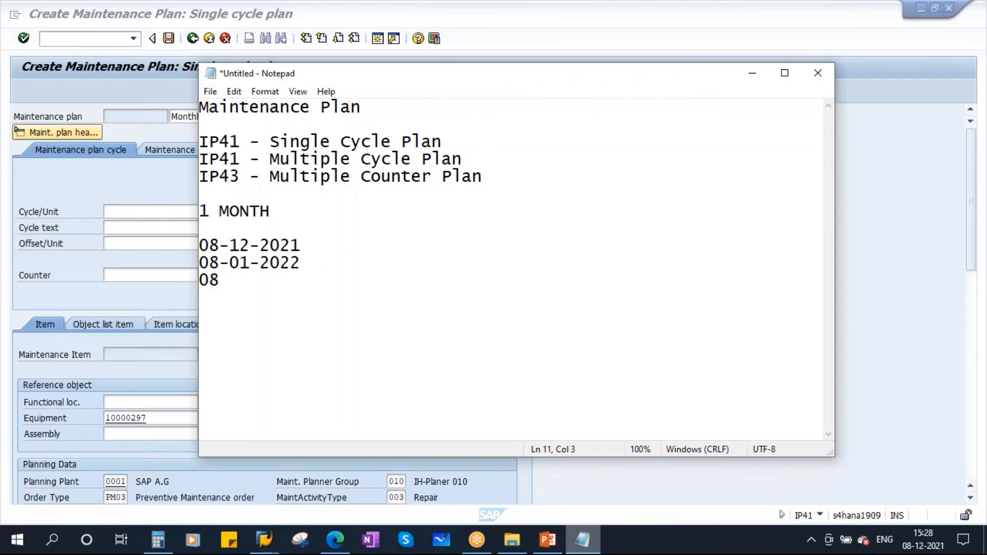
text(-02-2022)
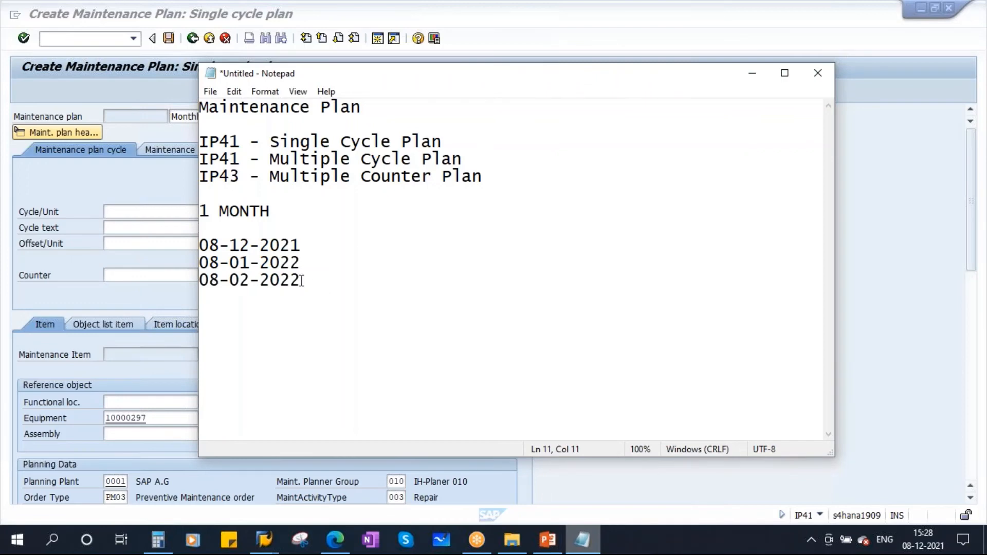
drag(302, 281, 200, 281)
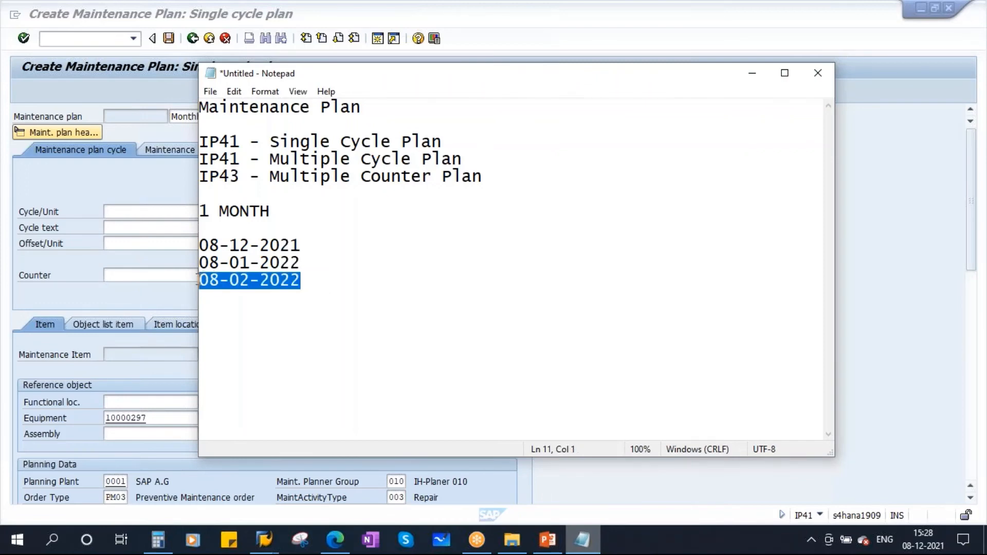
Step: Mark the 08-01-2022 date with "- X" in the note and compare it with the 08-02-2022 line
click(310, 263)
text(- )
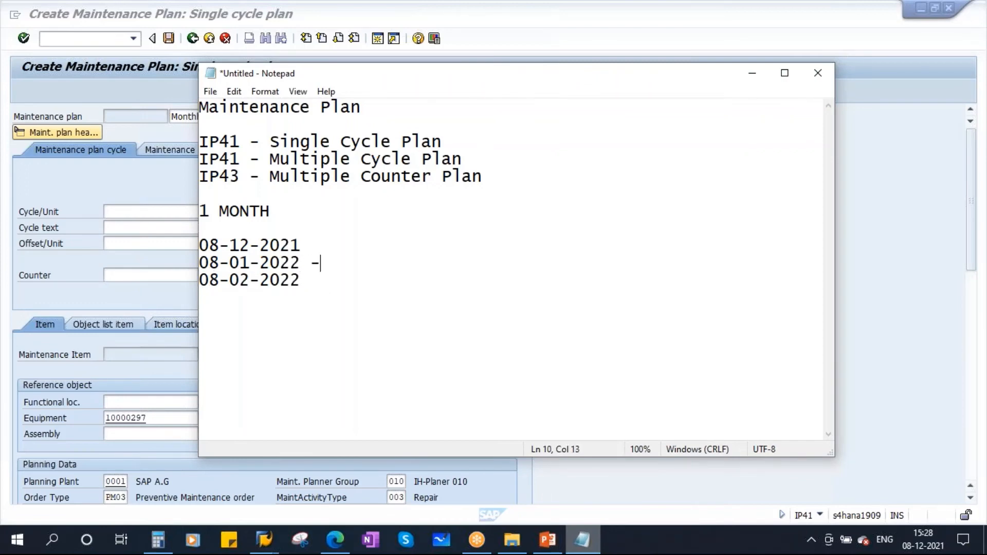
text(X)
drag(346, 264, 190, 267)
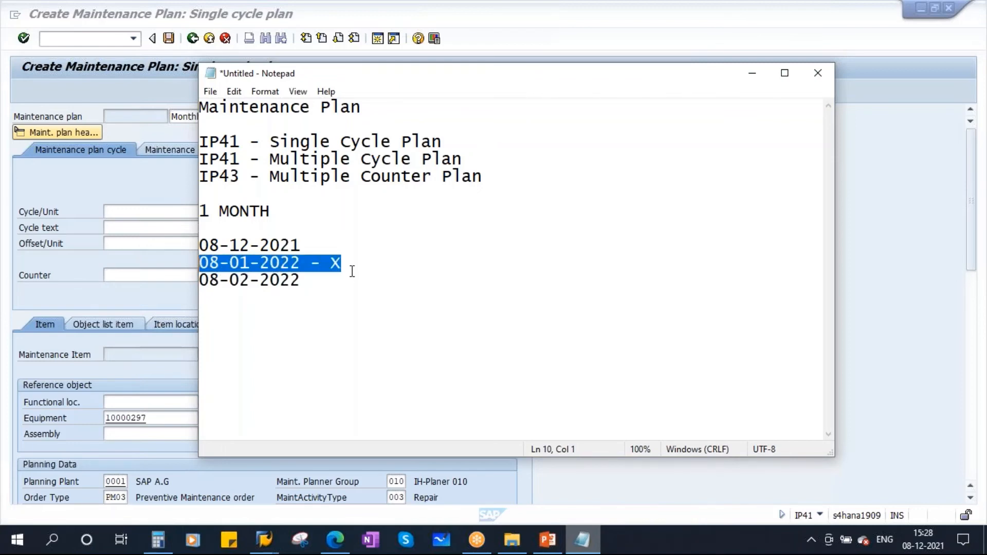
drag(352, 271, 184, 263)
drag(302, 262, 200, 262)
drag(345, 264, 194, 281)
drag(310, 289, 165, 280)
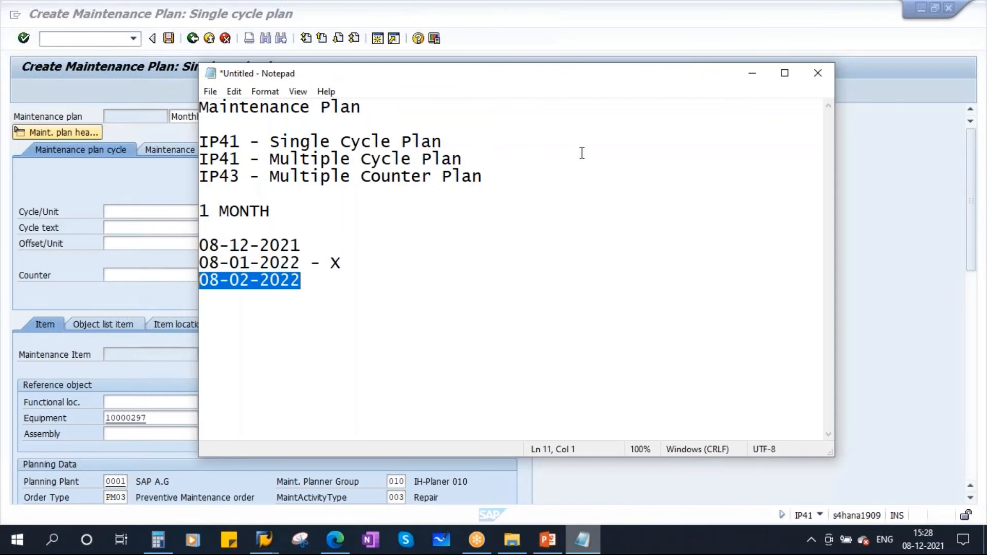
Step: Return to the SAP maintenance plan's scheduling parameters and turn on the completion requirement
click(752, 73)
click(254, 152)
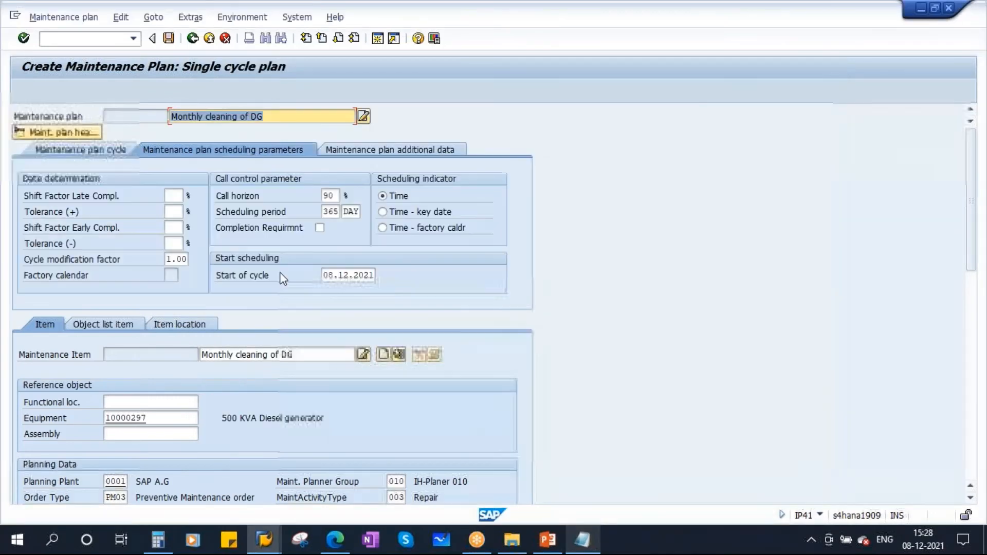
click(320, 229)
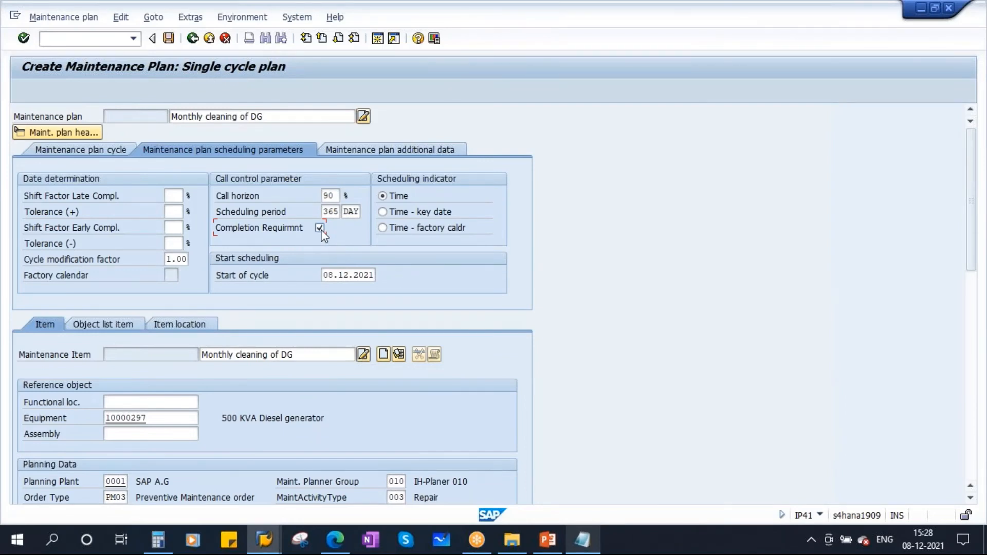
Step: Review the 08-01-2022 and 08-02-2022 lines in the Notepad note, and turn off the completion requirement in the SAP maintenance plan
key(alt+Tab)
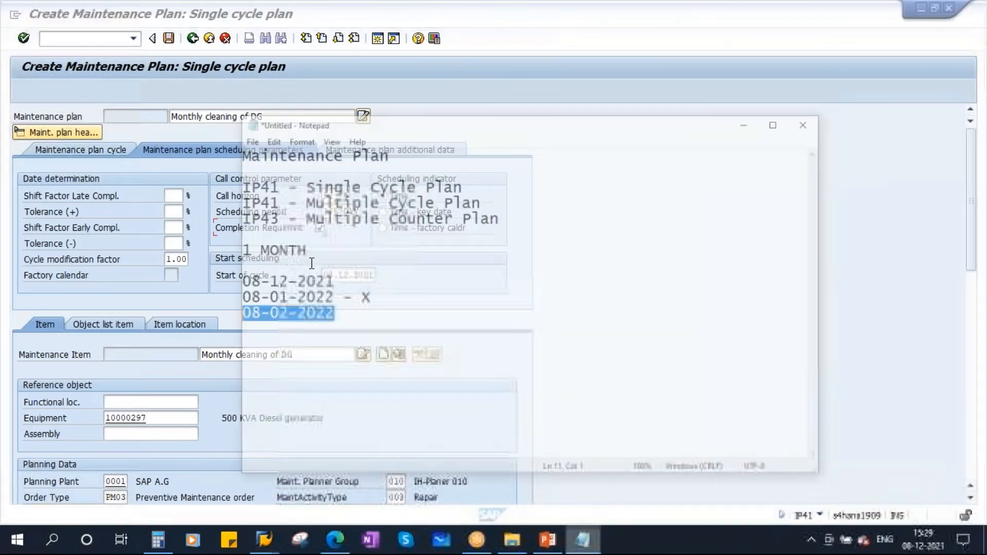
drag(309, 281, 209, 263)
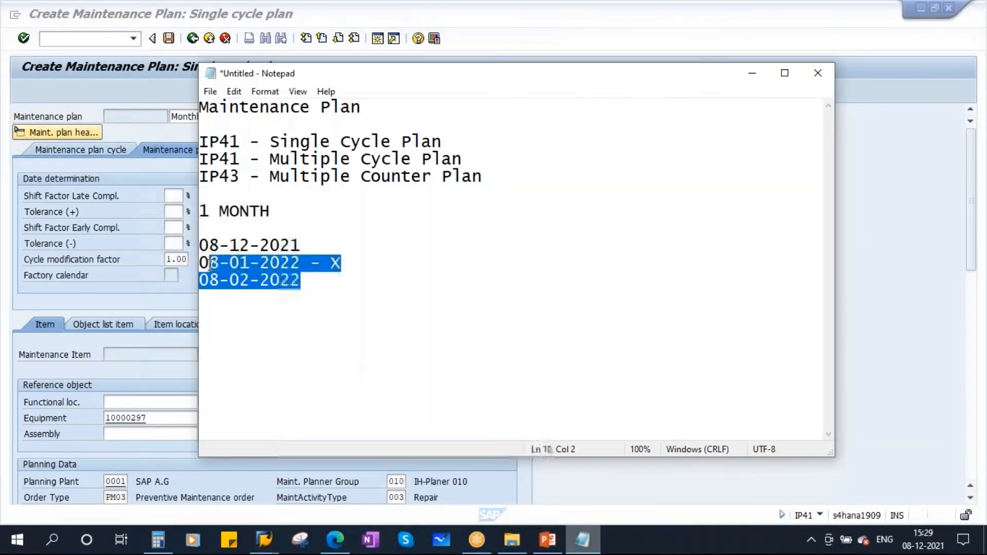
click(347, 269)
key(alt+Tab)
click(320, 229)
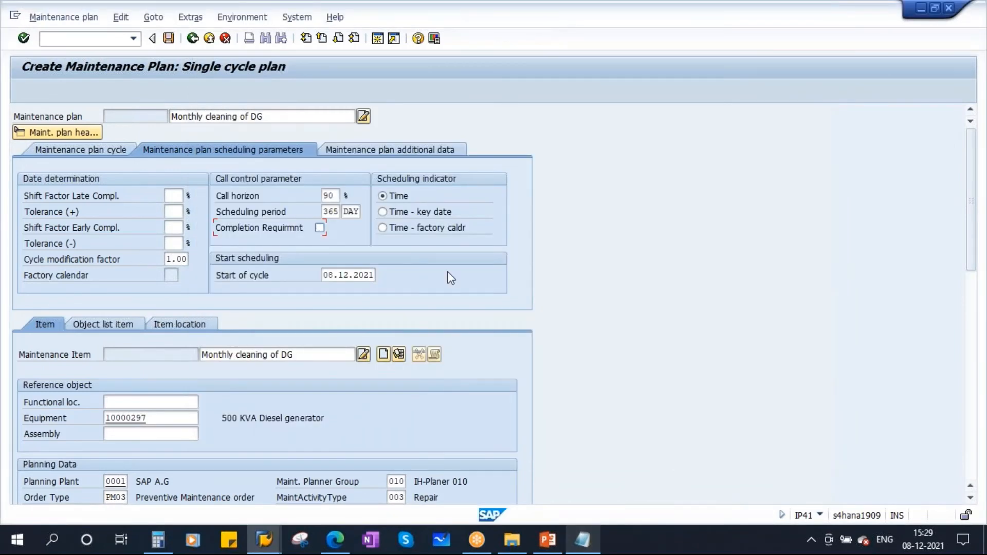
Step: Compare the 08-01-2022 and 08-02-2022 dates in the Notepad note, and turn the completion requirement back on in the SAP maintenance plan
key(alt+Tab)
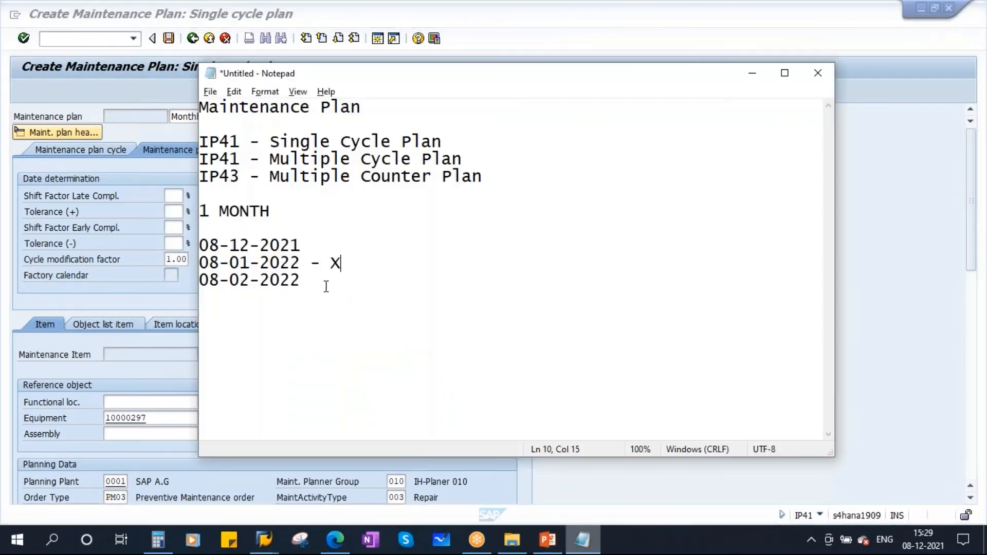
drag(303, 280, 193, 280)
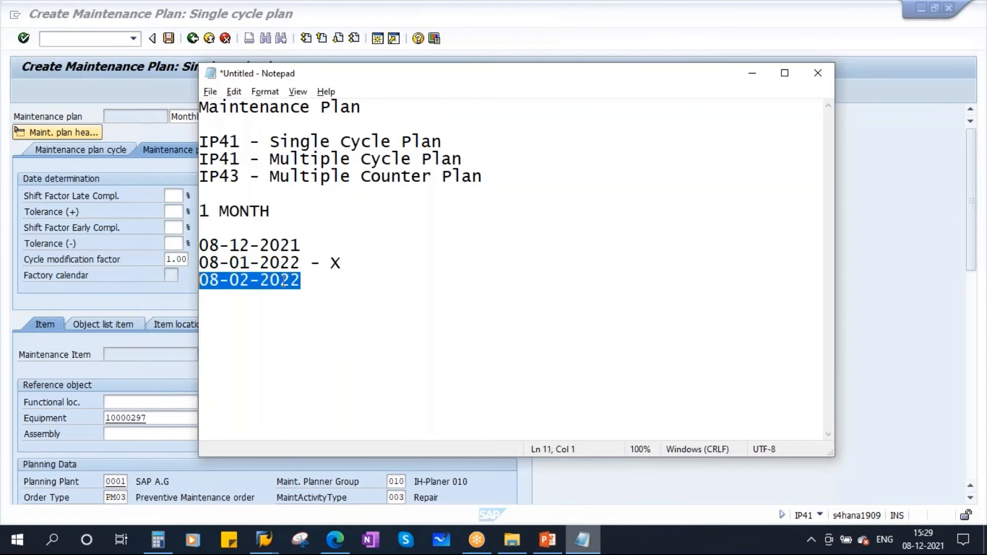
drag(301, 263, 186, 261)
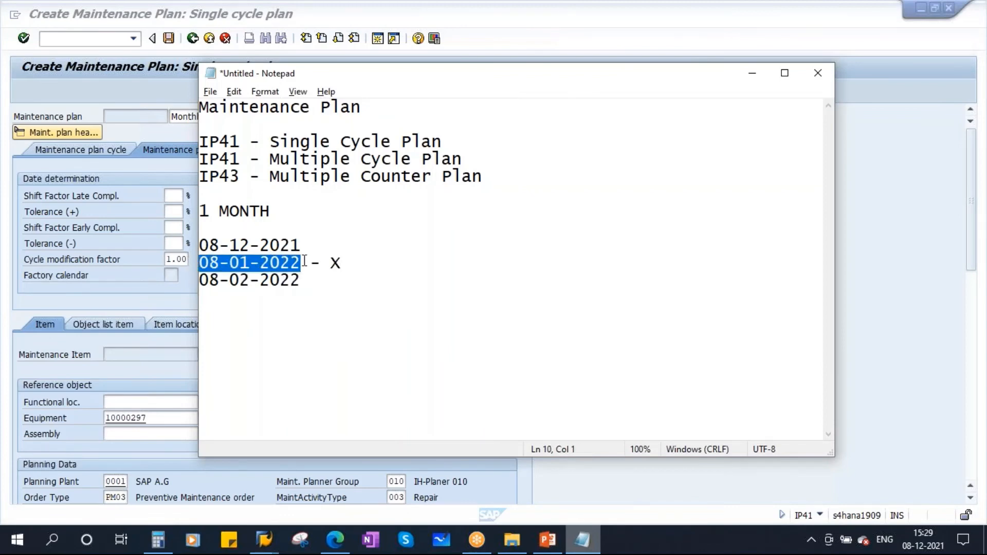
drag(302, 262, 200, 263)
drag(300, 280, 187, 281)
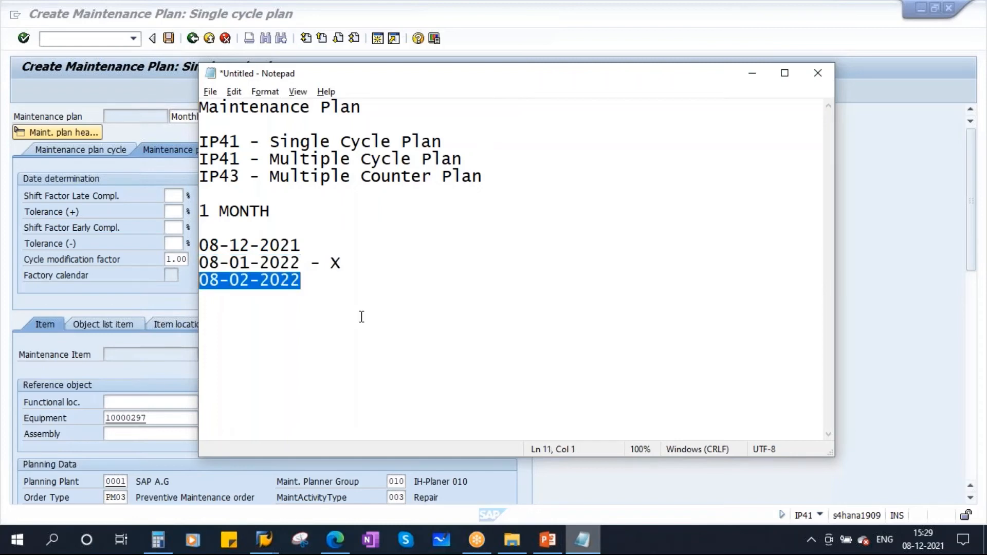
key(alt+Tab)
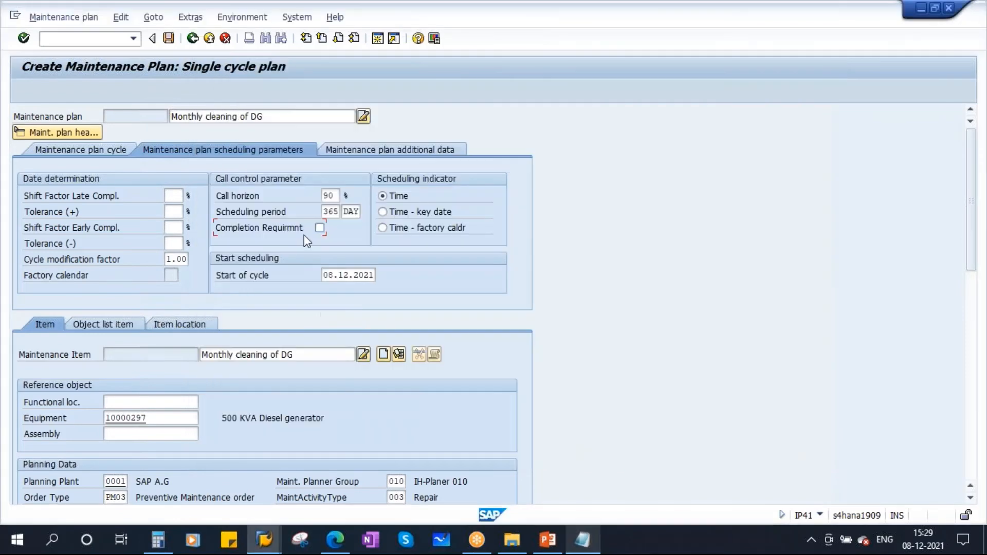
click(320, 229)
Step: Switch to the PowerPoint presentation and go from the Scheduling Parameters slide to the Cycle Modification Factor slide
click(547, 539)
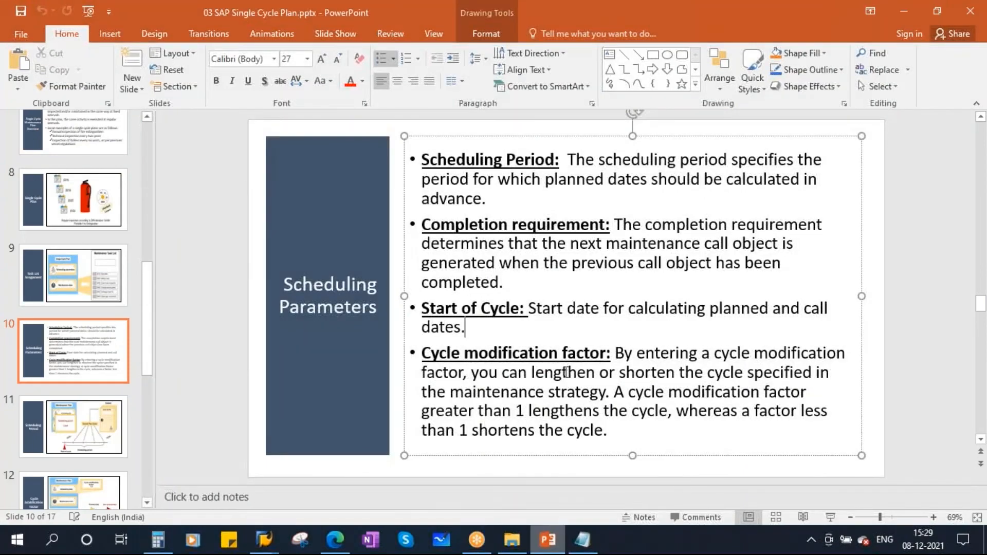
scroll(533, 335, down, 2)
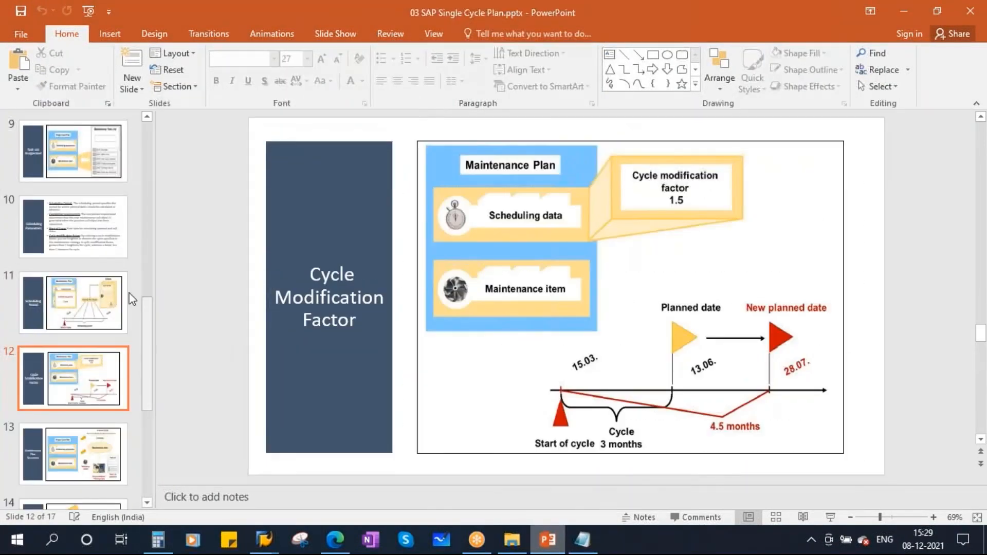